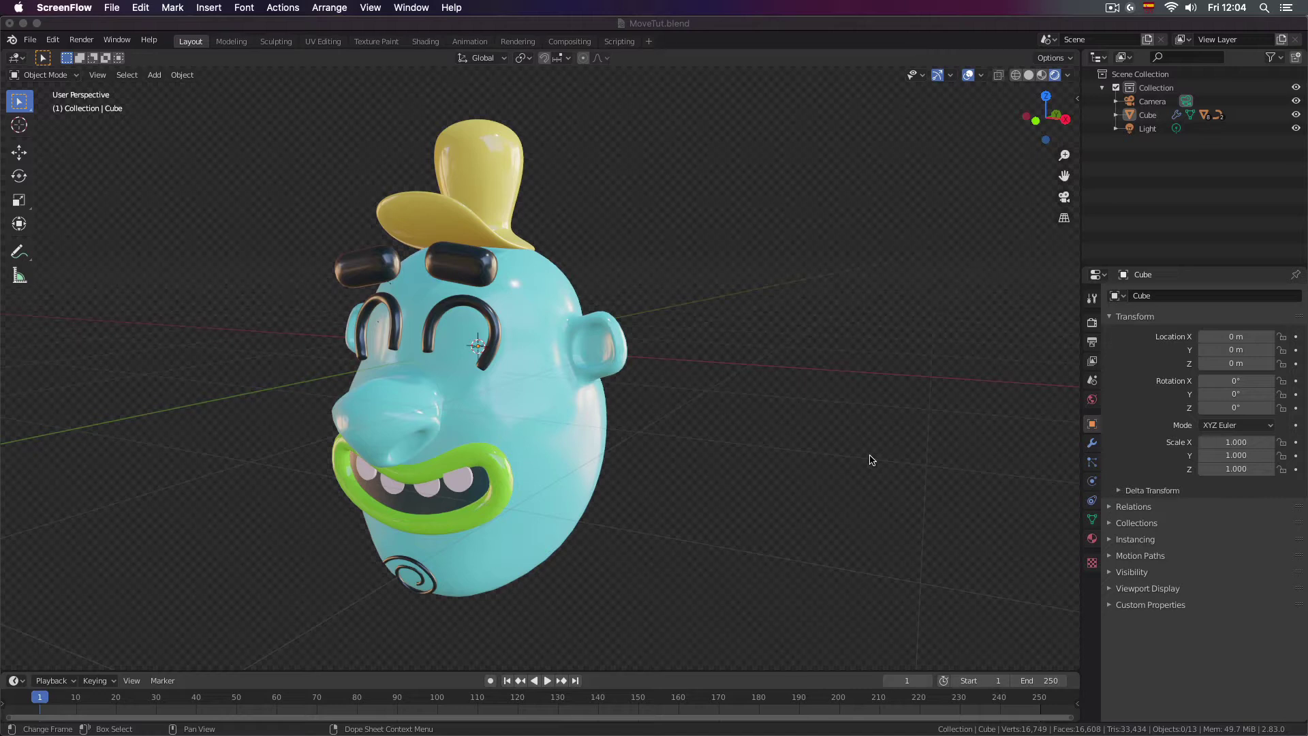
# - Focus Blender and select the cartoon head object (Cube) in the viewport
pyautogui.click(715, 424)
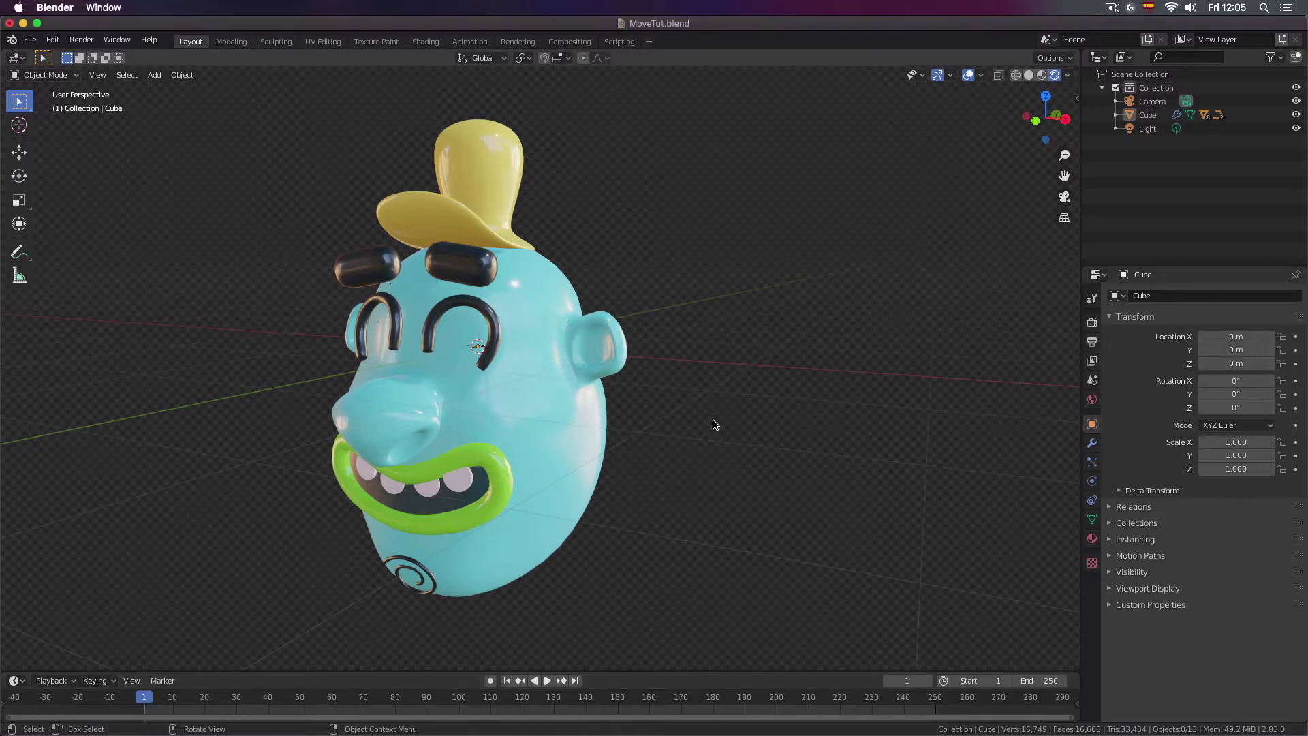
pyautogui.click(562, 417)
pyautogui.moveTo(610, 464); pyautogui.dragTo(591, 455, button='middle')
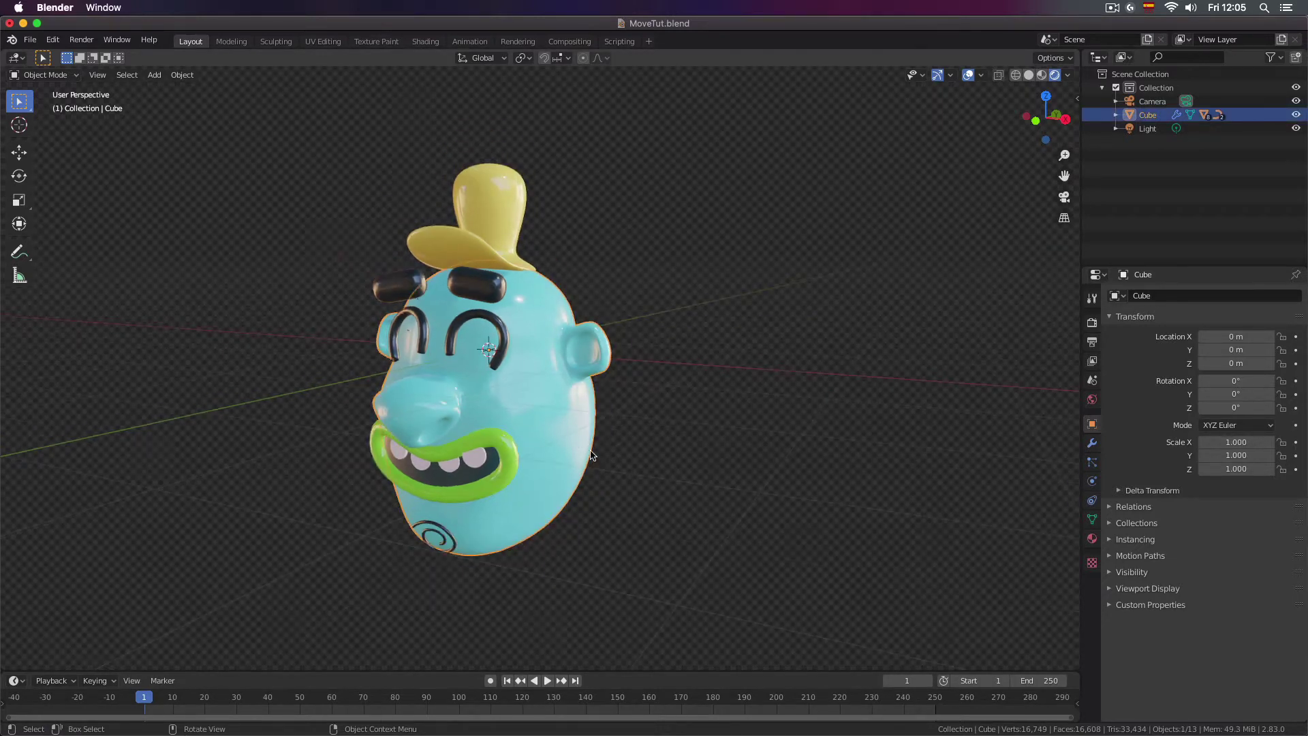
# - With the Move tool active, slide the head along X using the gizmo arrow
pyautogui.click(19, 156)
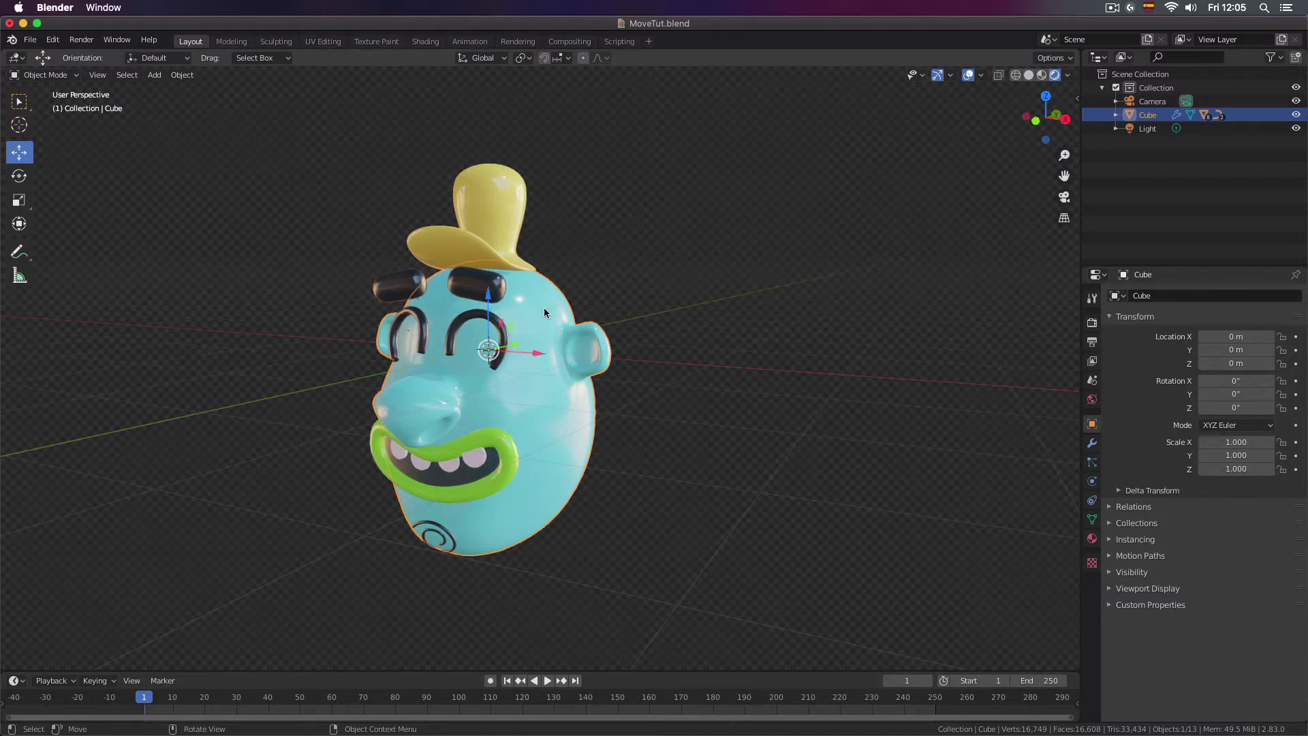
pyautogui.moveTo(544, 308); pyautogui.dragTo(622, 323, button='middle')
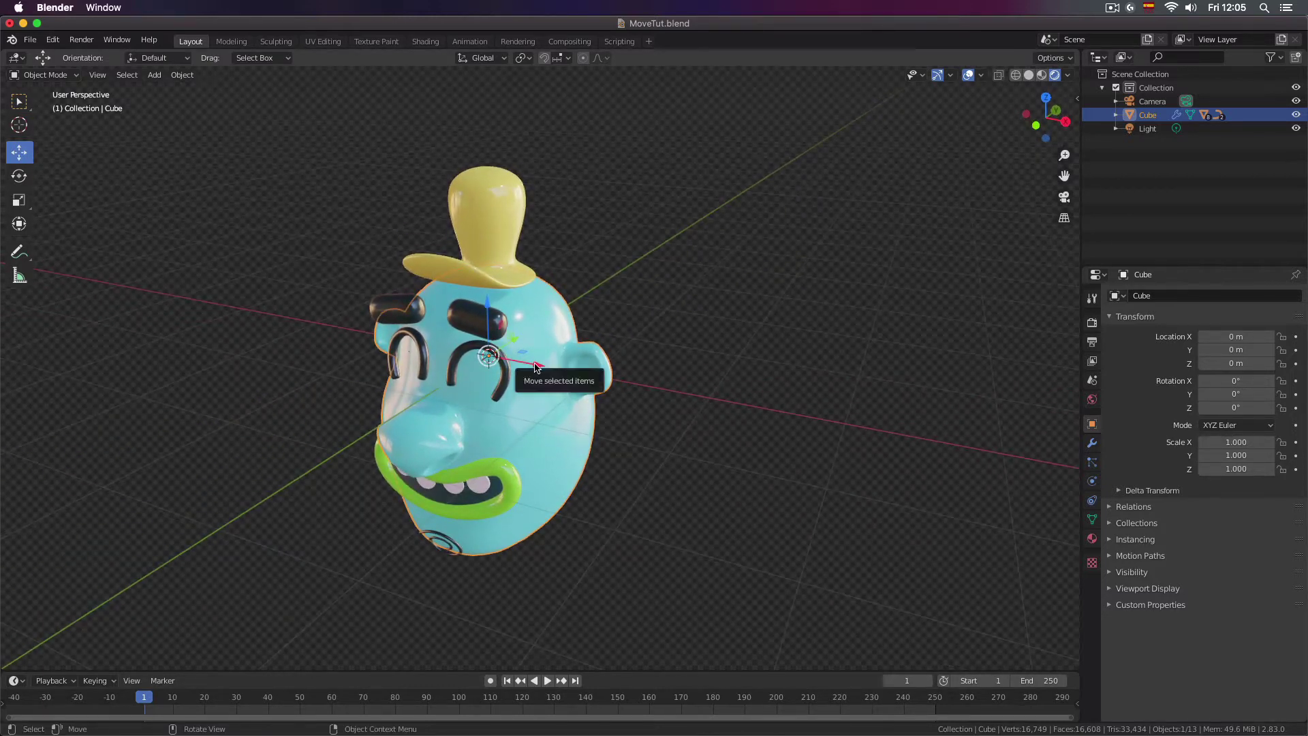
pyautogui.moveTo(530, 368); pyautogui.dragTo(498, 371)
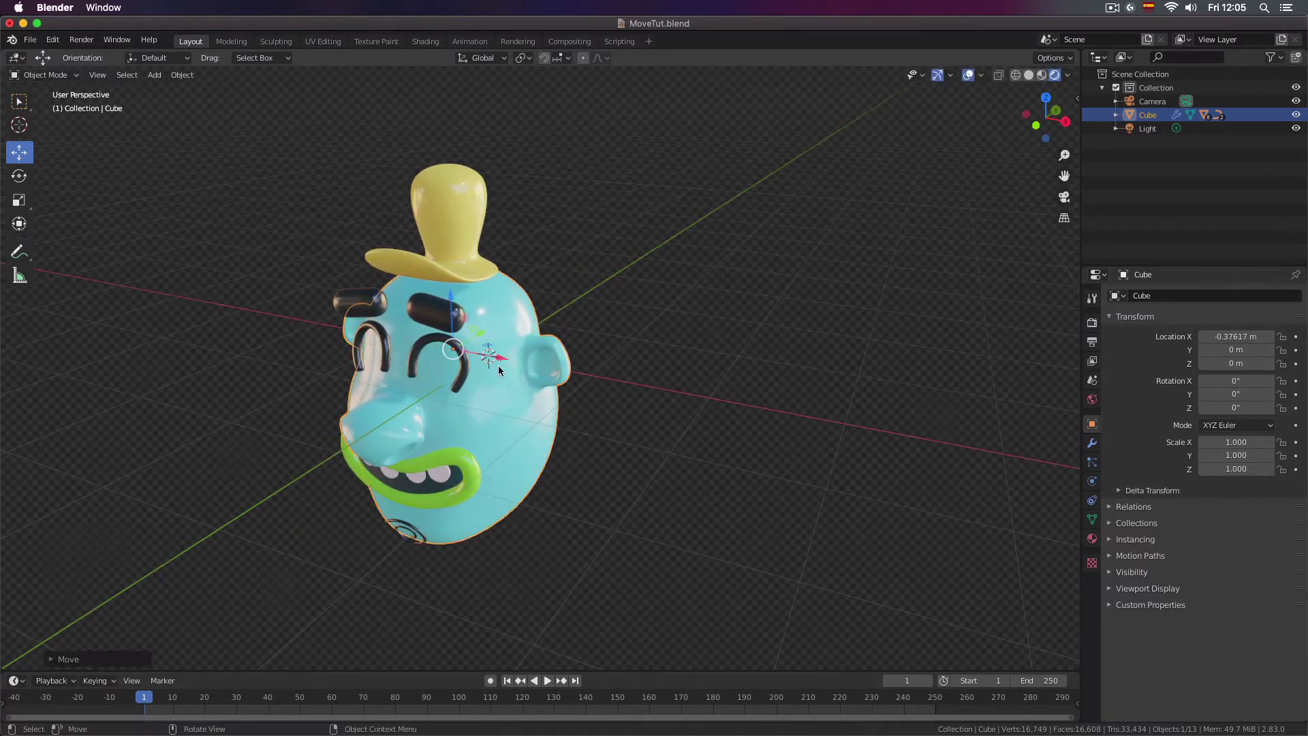
# - Drag the head along Y and Z, ending at X 1.2767 m, Y 3.5799 m, Z 0.4141 m
pyautogui.moveTo(513, 330); pyautogui.dragTo(501, 335, button='middle')
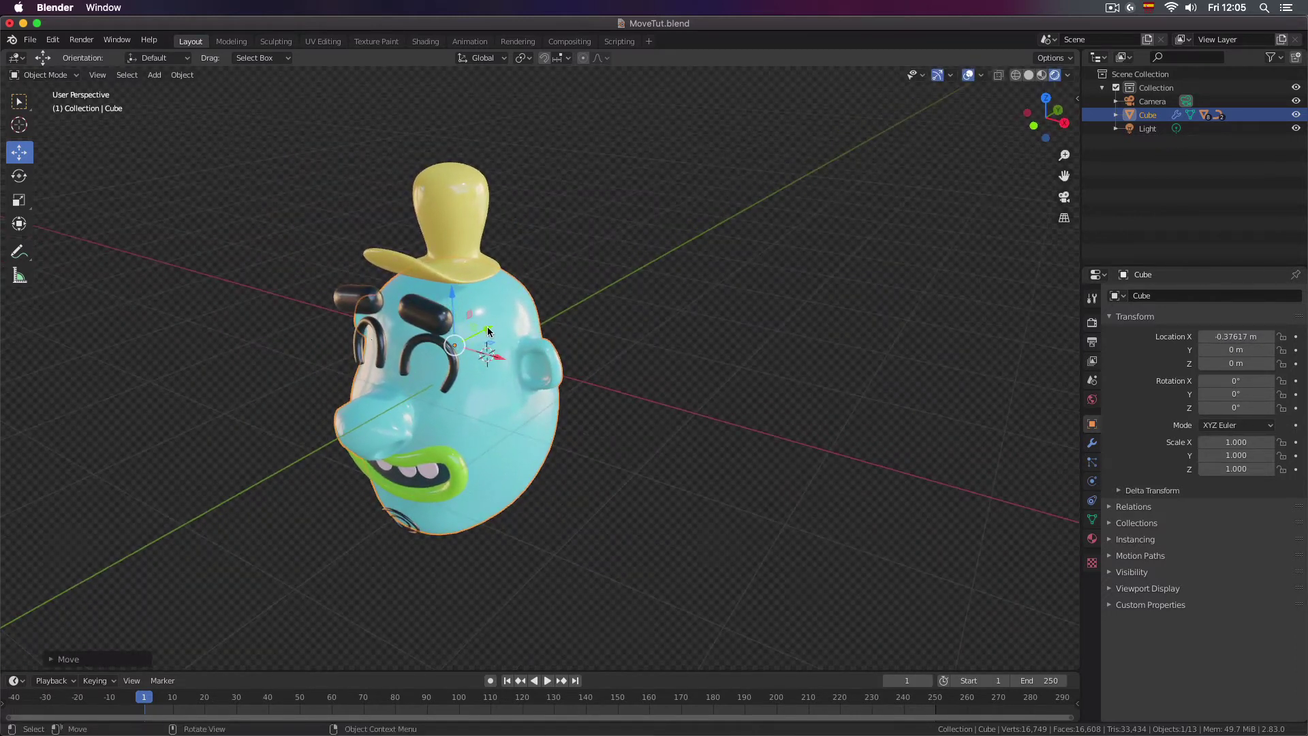
pyautogui.moveTo(488, 326); pyautogui.dragTo(518, 341)
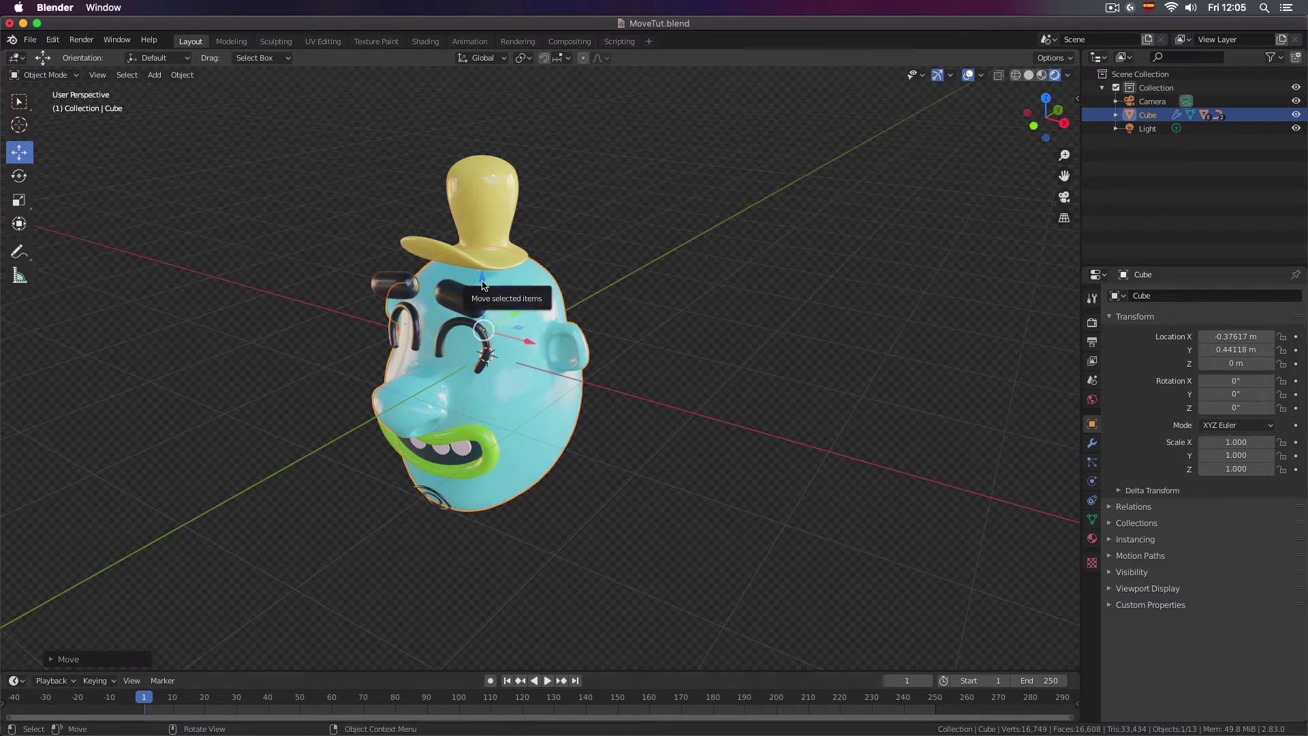
pyautogui.moveTo(482, 283); pyautogui.dragTo(656, 320)
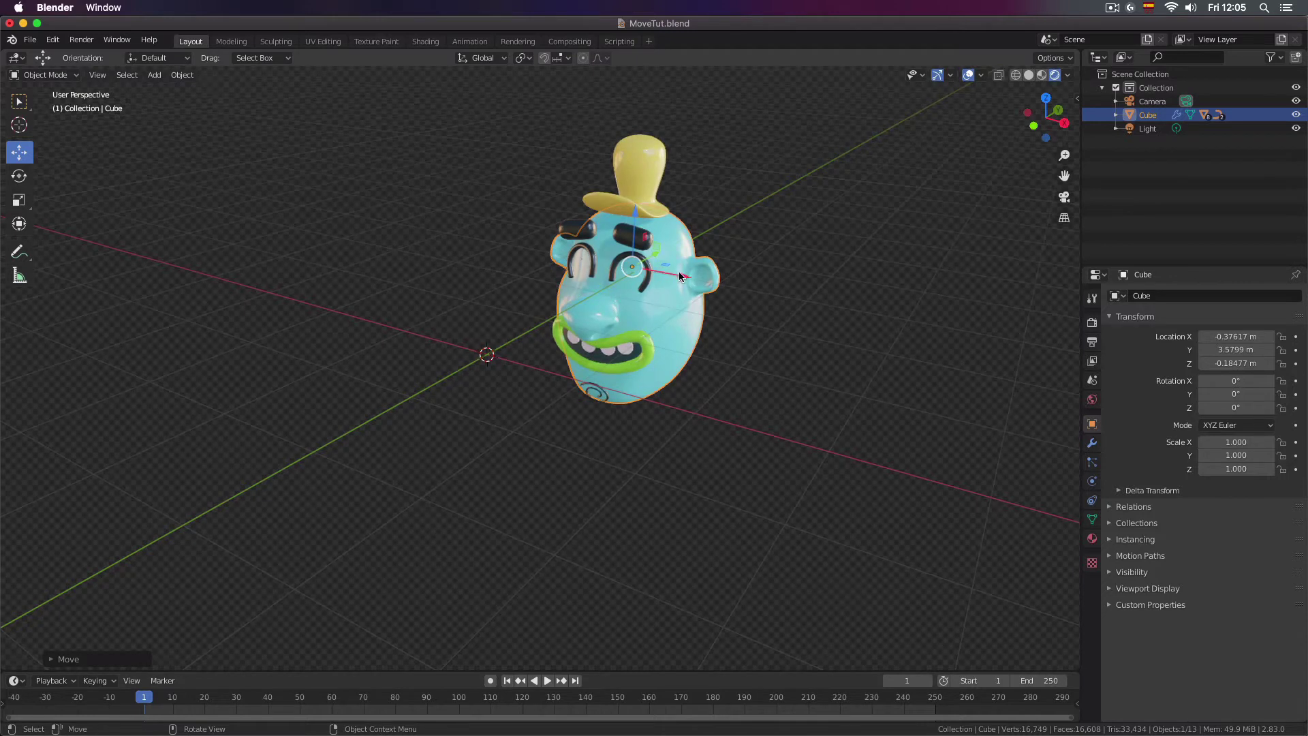
pyautogui.moveTo(680, 276); pyautogui.dragTo(804, 293)
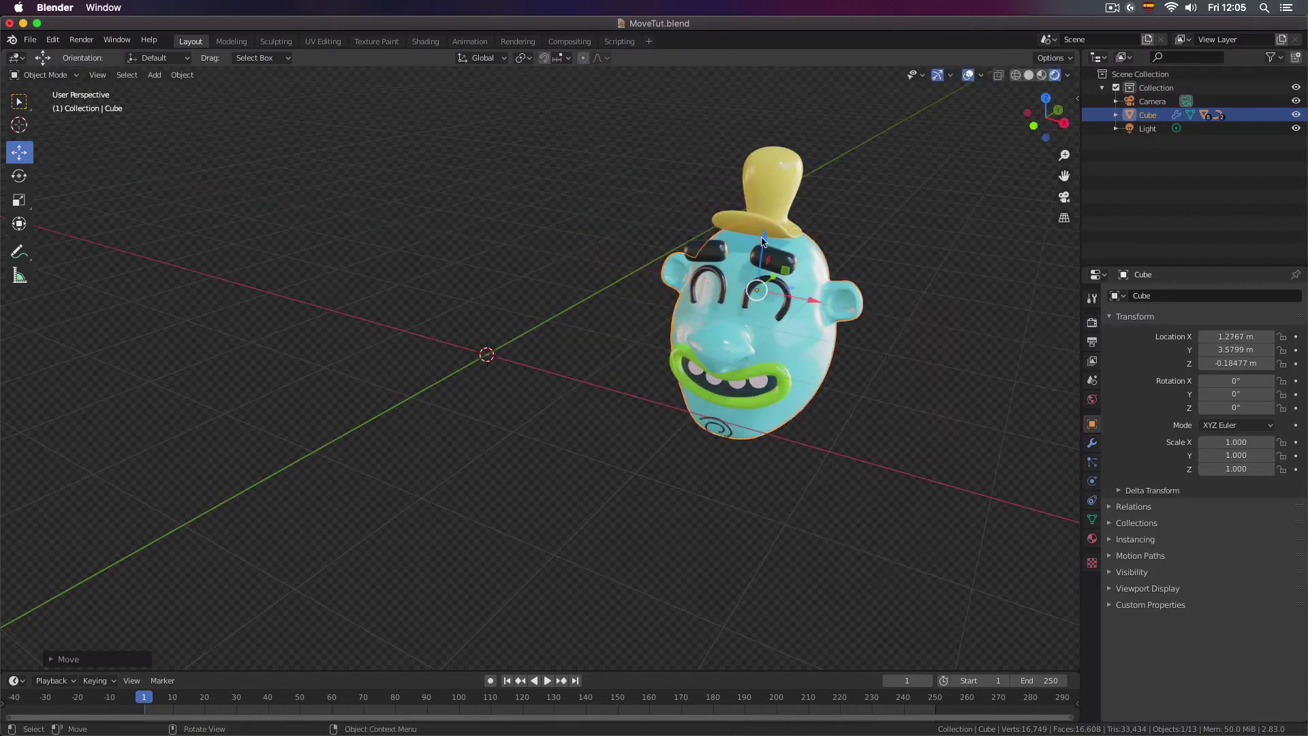
pyautogui.moveTo(762, 242); pyautogui.dragTo(765, 184)
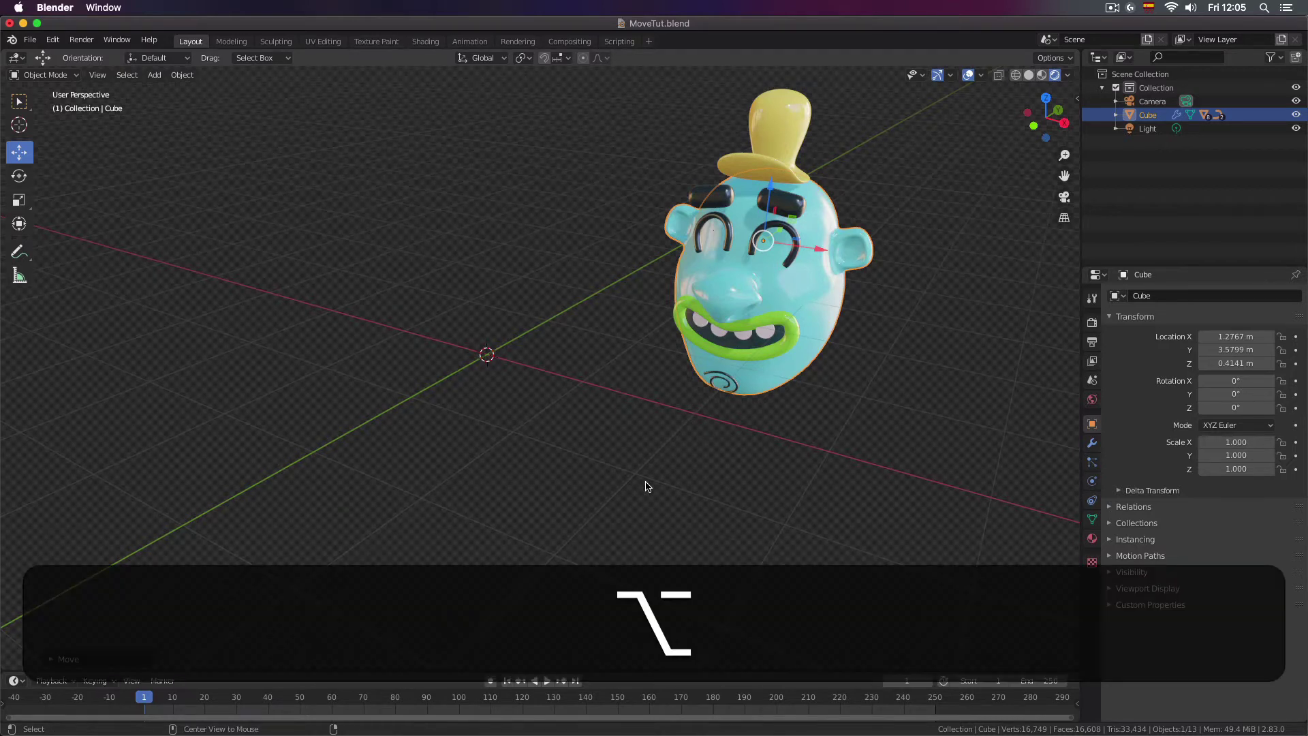
# - Clear the head's location to 0 m with Alt+G and return to the Select Box tool
pyautogui.hotkey('alt', 'g')
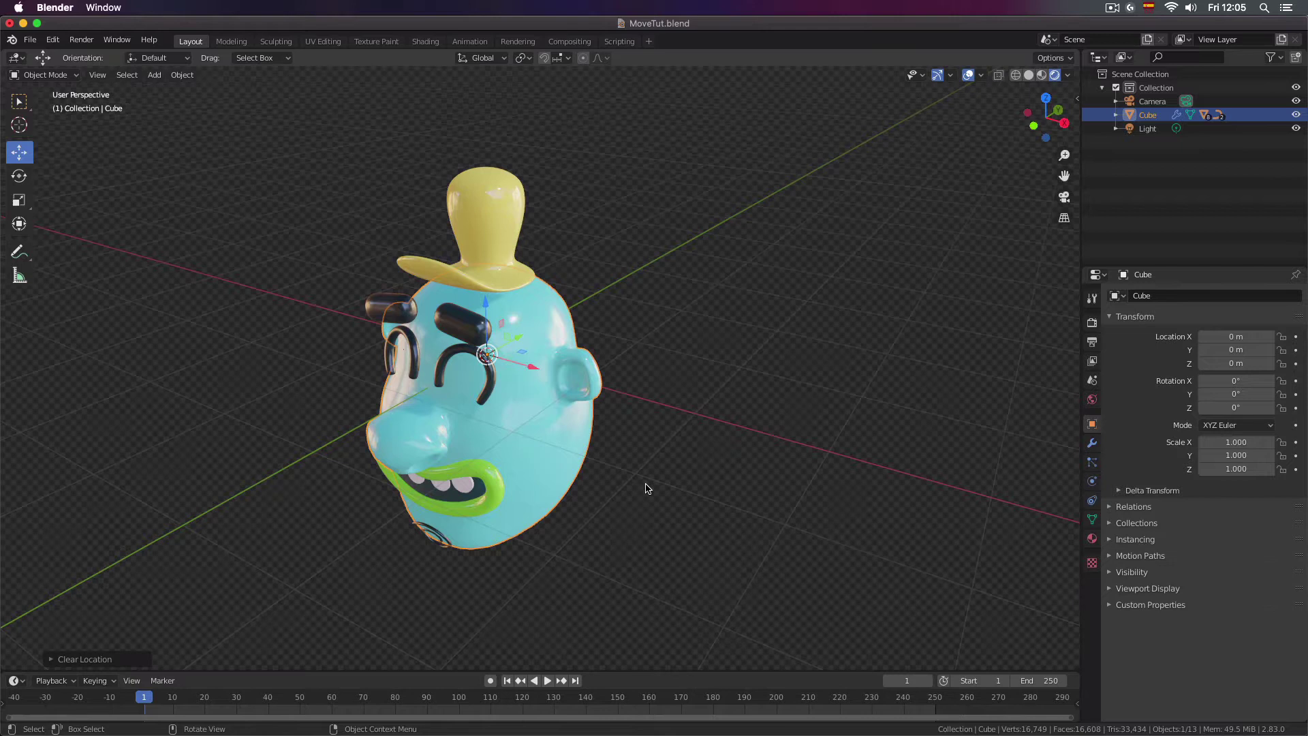
pyautogui.click(20, 102)
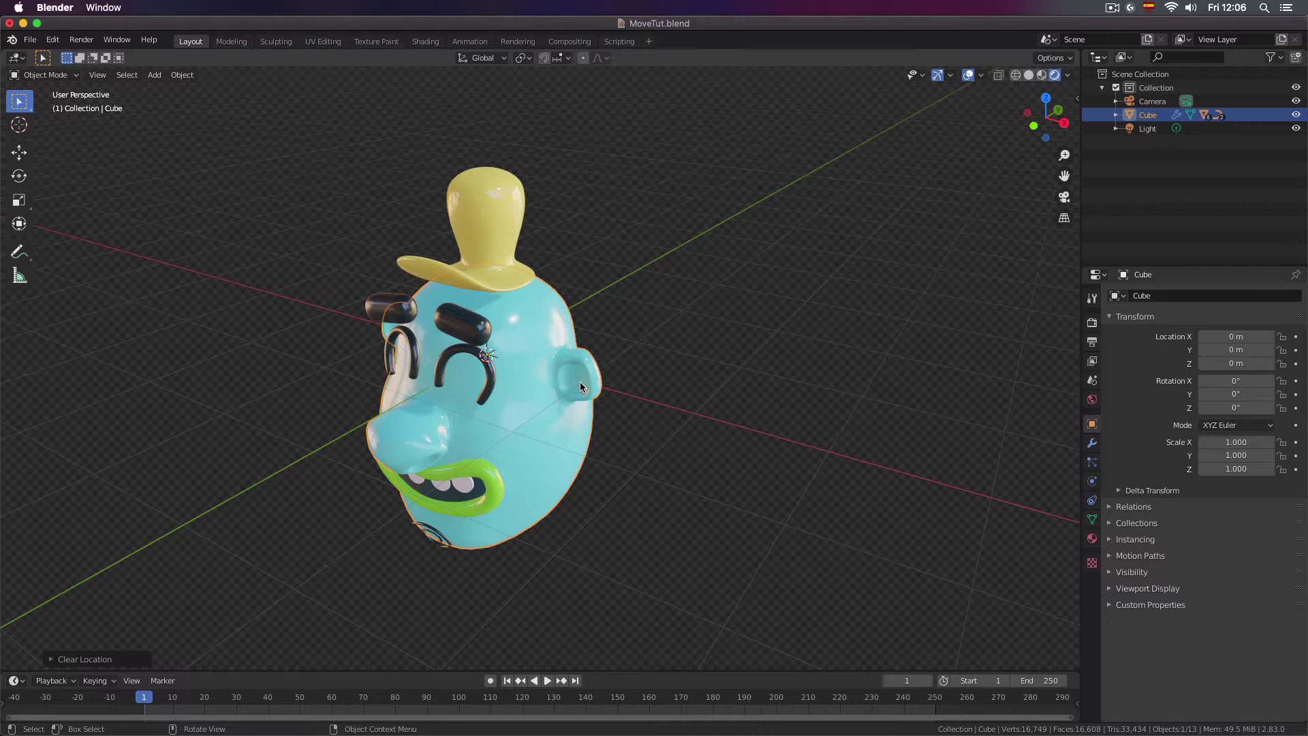
# - Move the head freely with G, then again from the right side view, higher along Y
pyautogui.press('g')
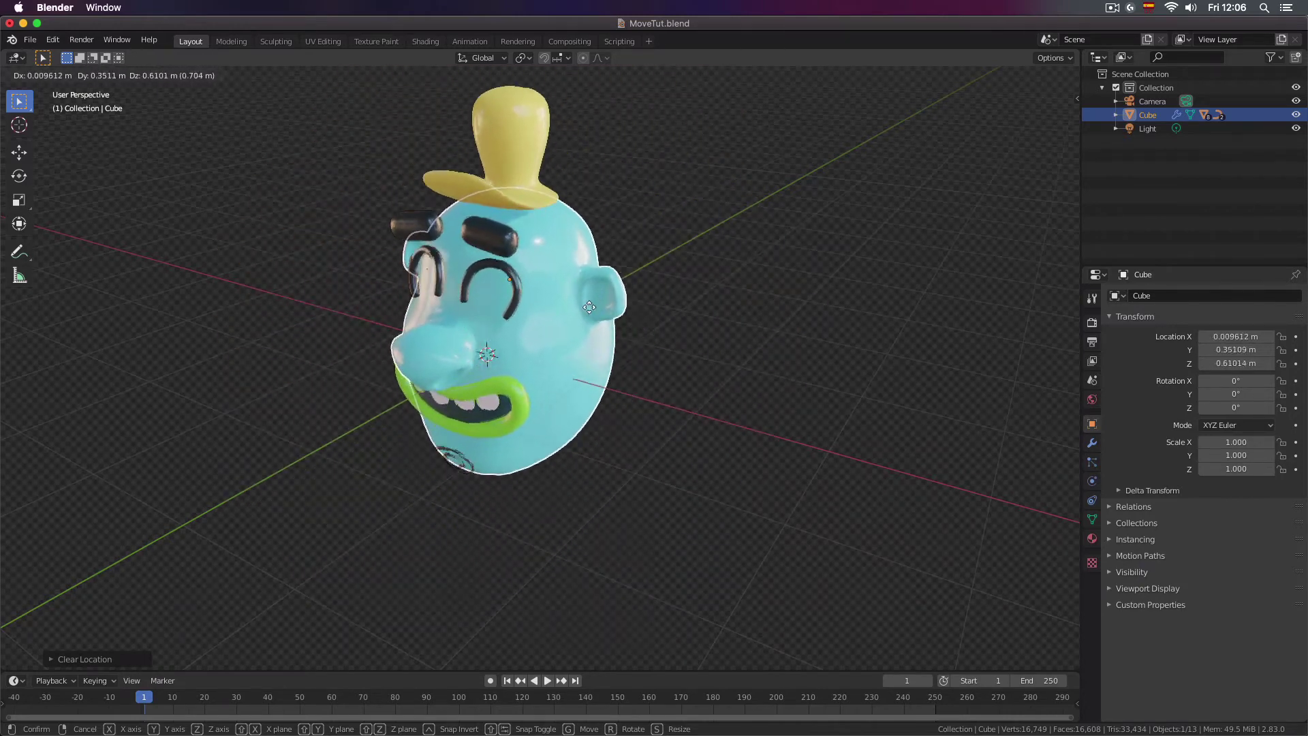
pyautogui.click(585, 333)
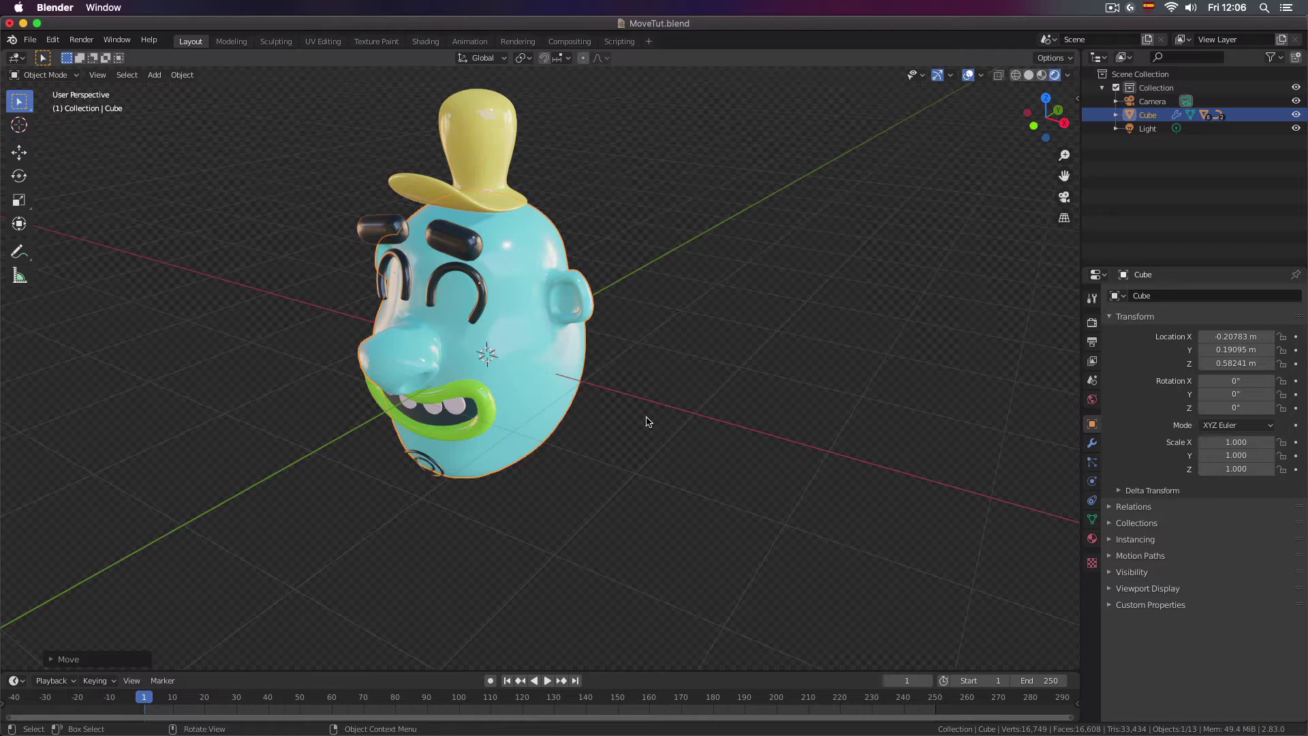
pyautogui.press('3')
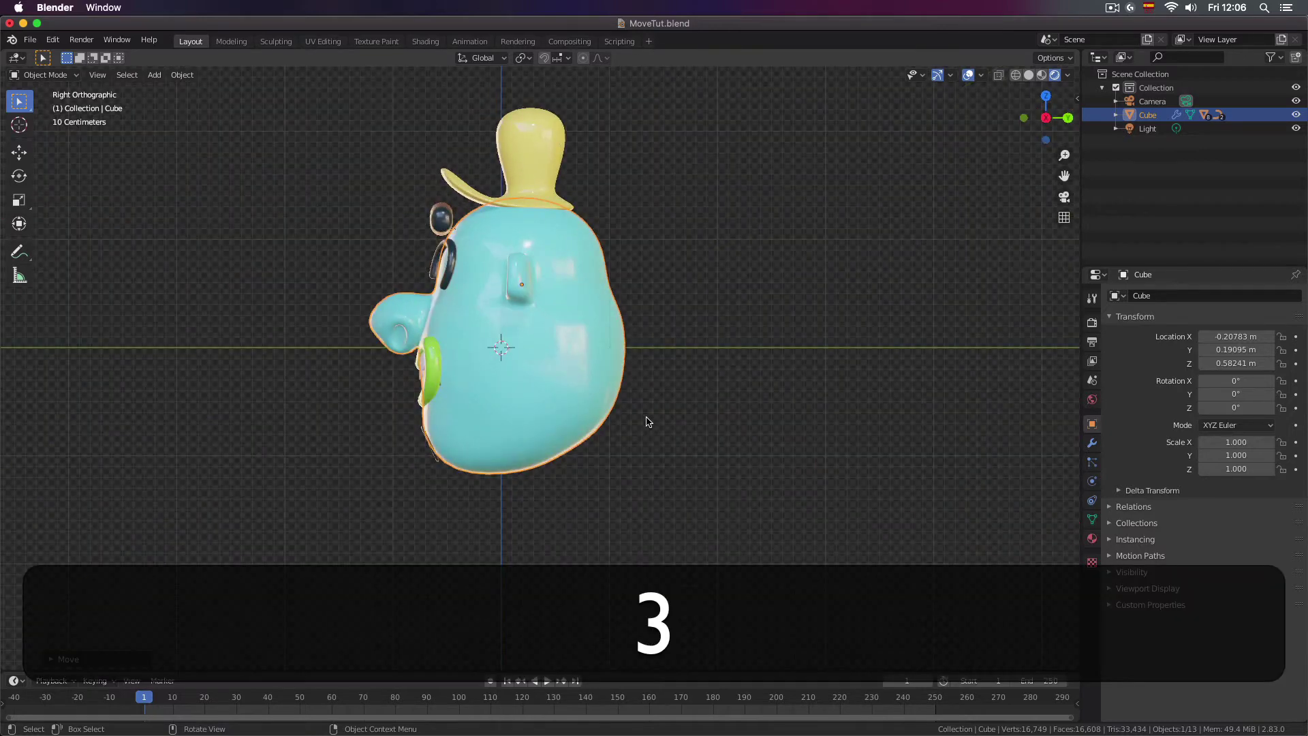
pyautogui.scroll(-2, 648, 421)
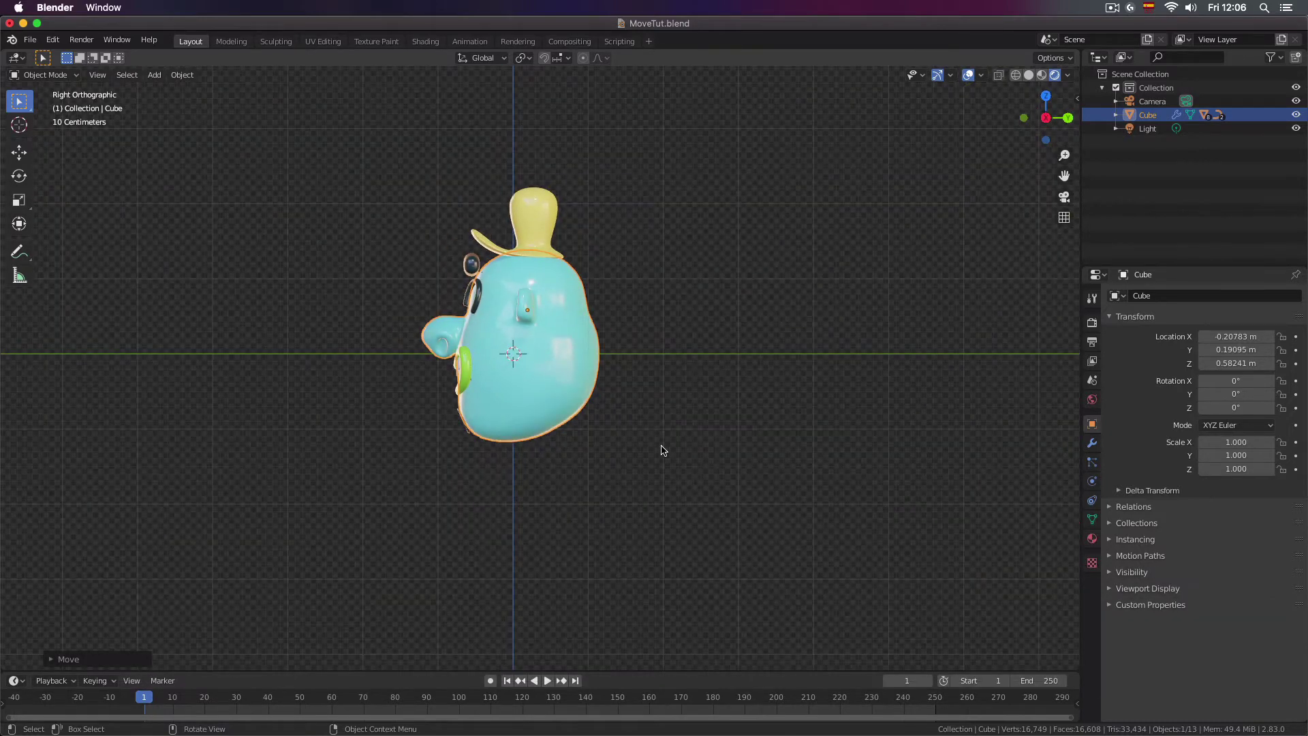
pyautogui.press('g')
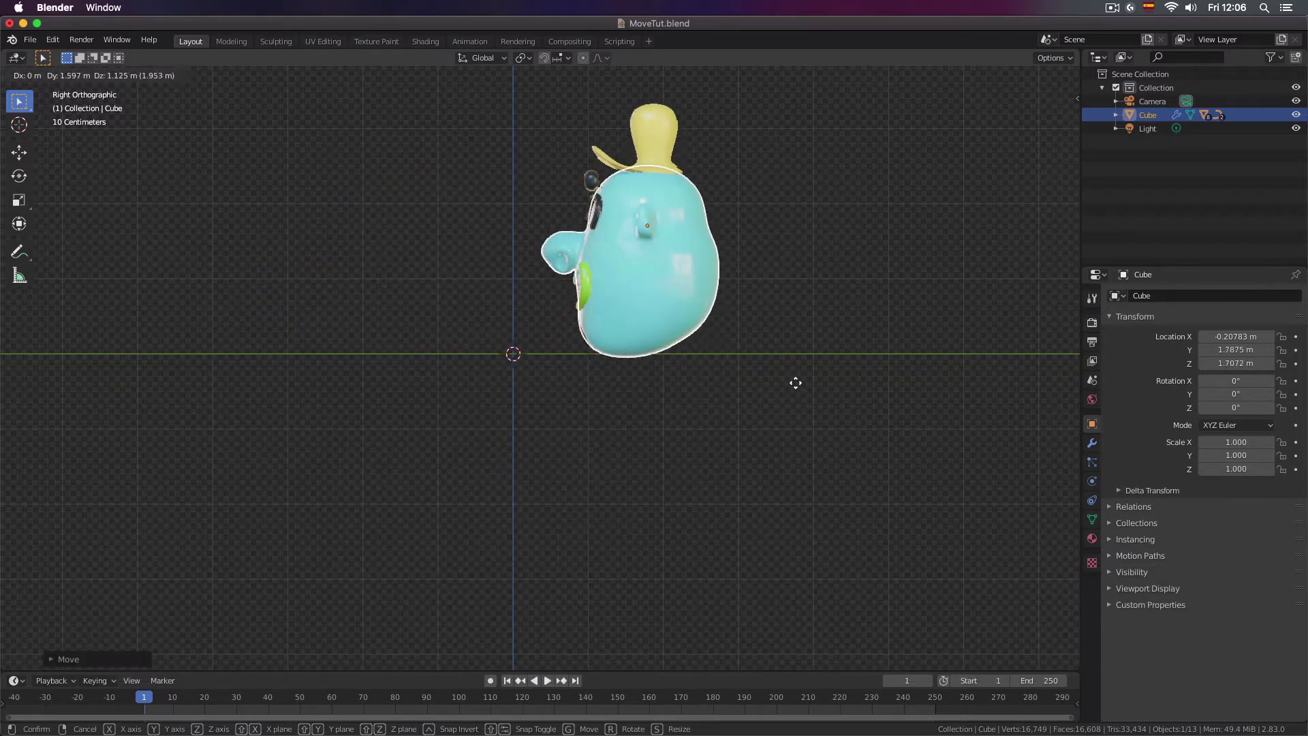
pyautogui.click(647, 450)
# - From the front view, place the head at about X -0.56 m, Y -0.40 m, Z 1.18 m
pyautogui.press('1')
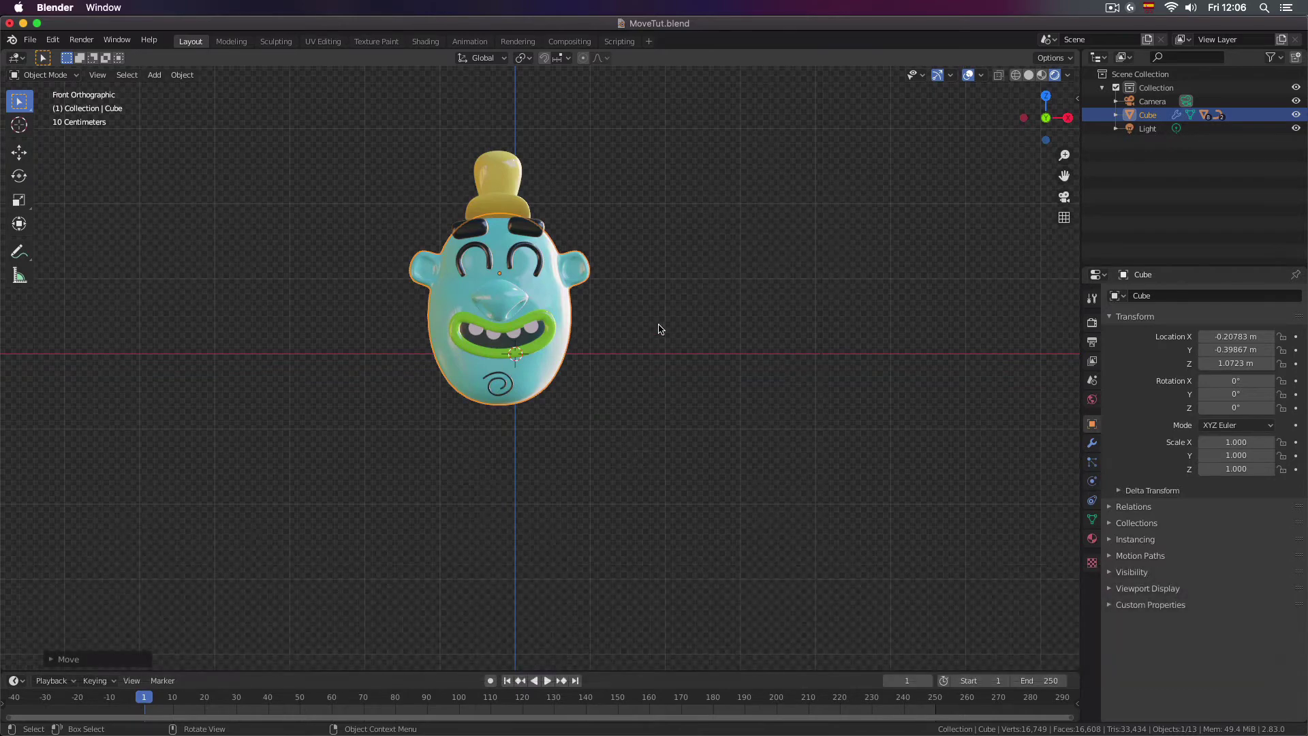
pyautogui.press('g')
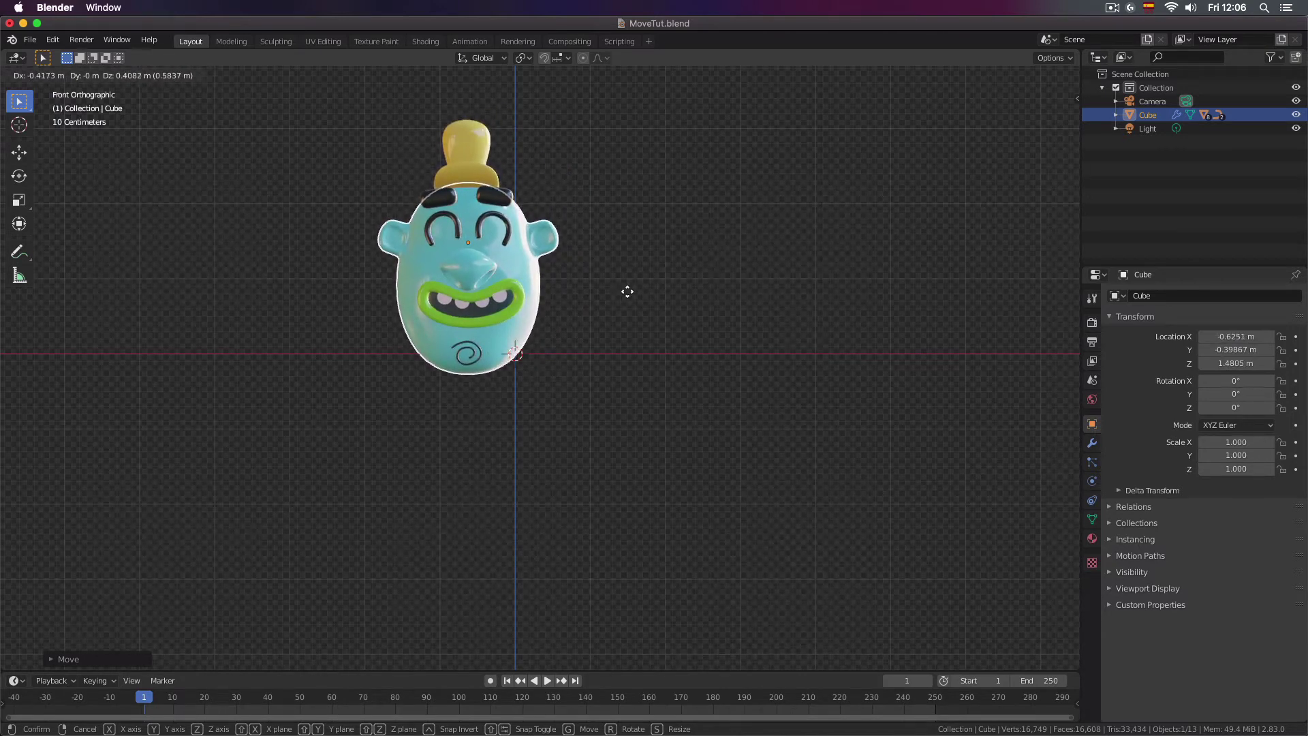
pyautogui.click(632, 318)
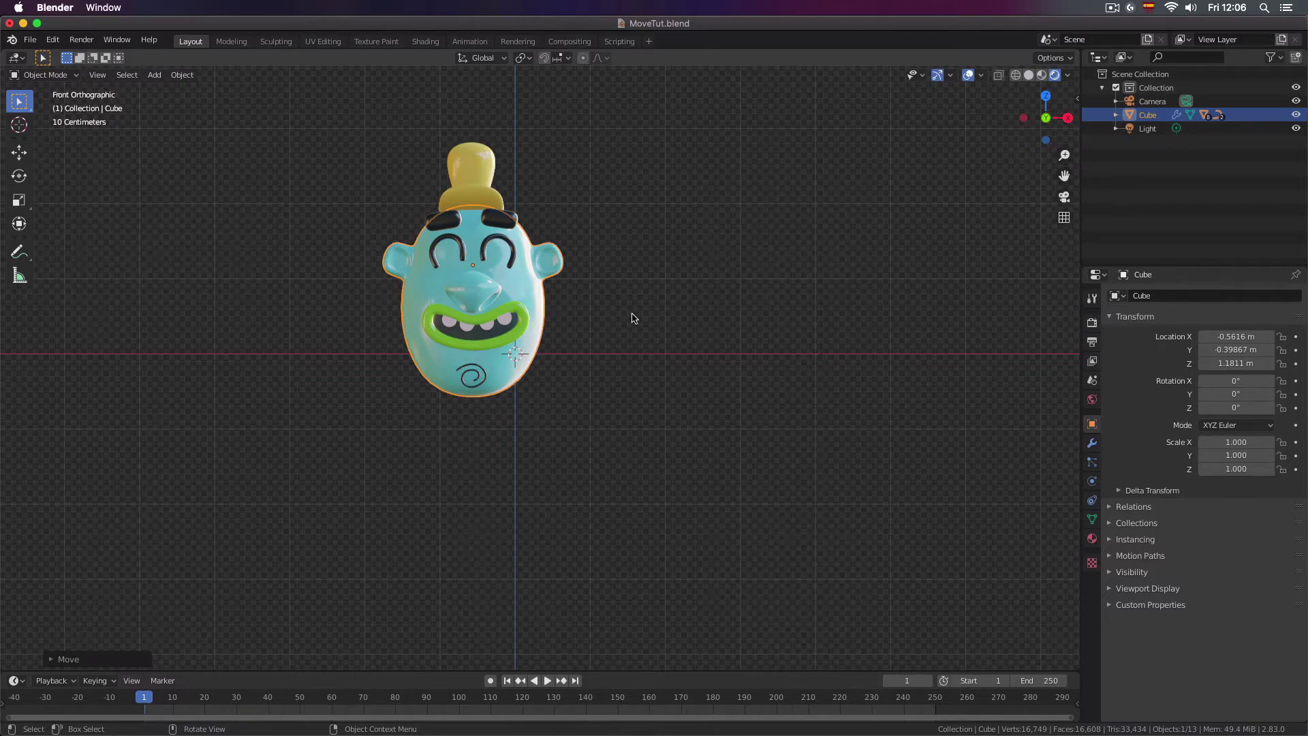
# - Clear the head's location, then move it along Y only to 0.35859 m
pyautogui.hotkey('alt', 'g')
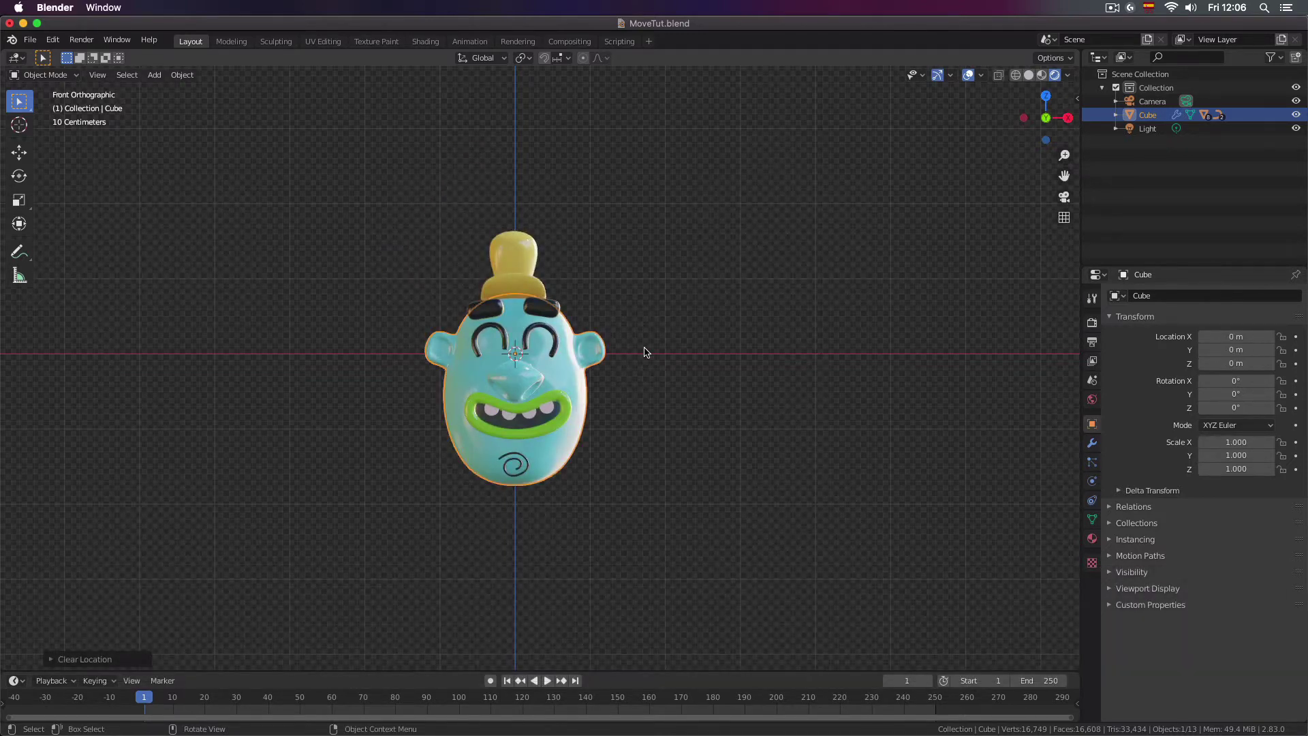
pyautogui.moveTo(635, 403); pyautogui.dragTo(582, 411, button='middle')
pyautogui.press('g')
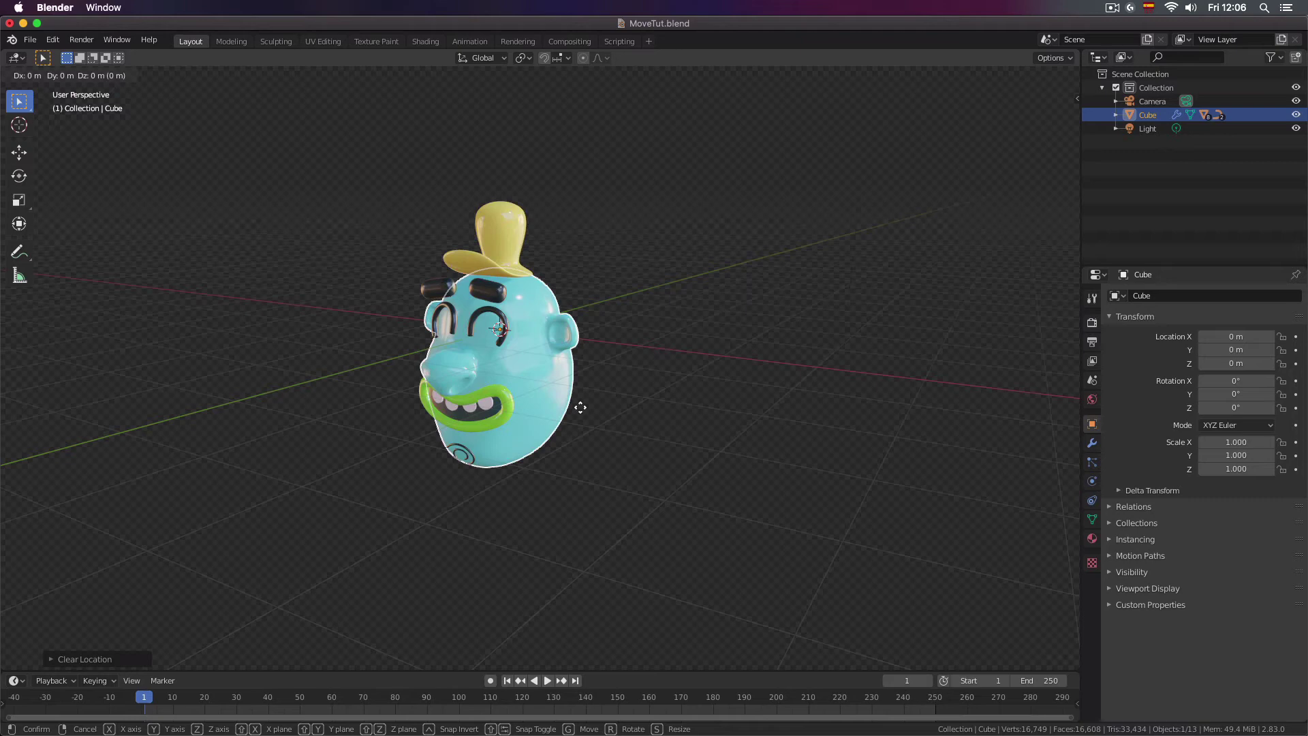
pyautogui.press('y')
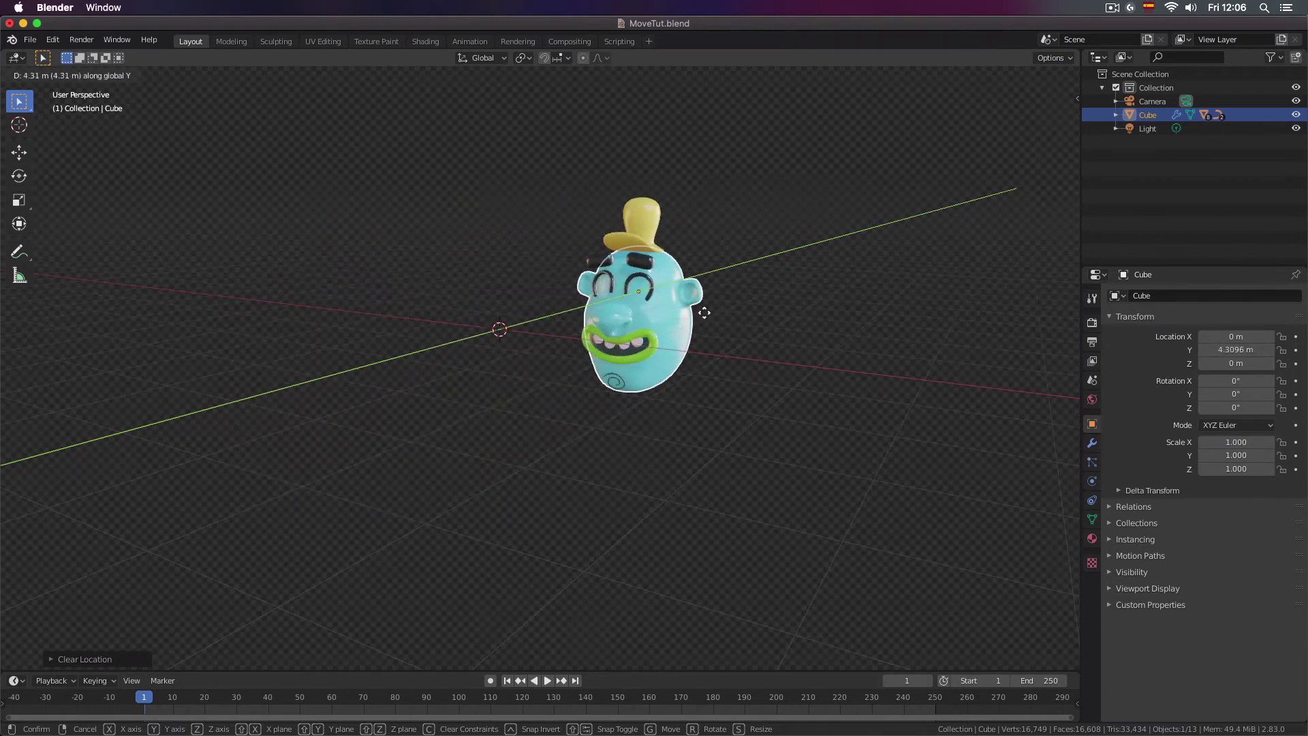
pyautogui.click(581, 351)
# - Move the head along X only to -0.66448 m, then begin a Z-constrained move
pyautogui.press('g')
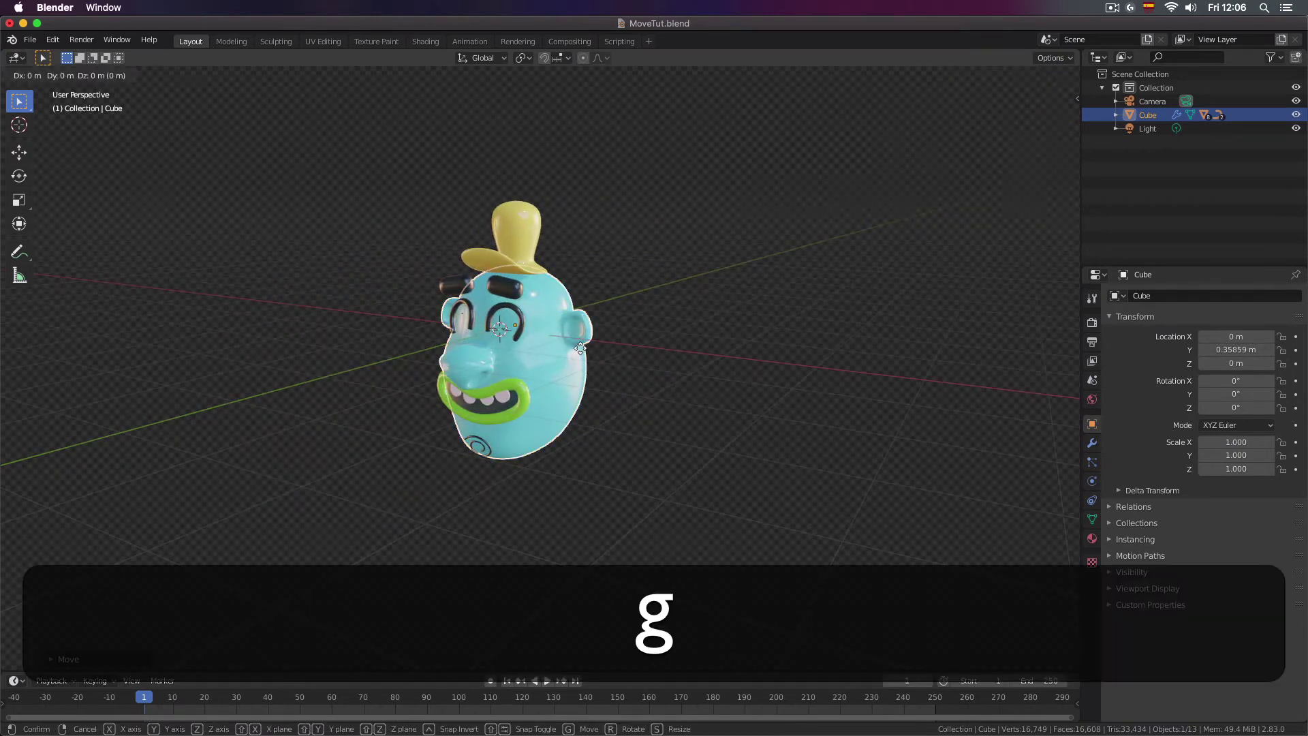
pyautogui.press('x')
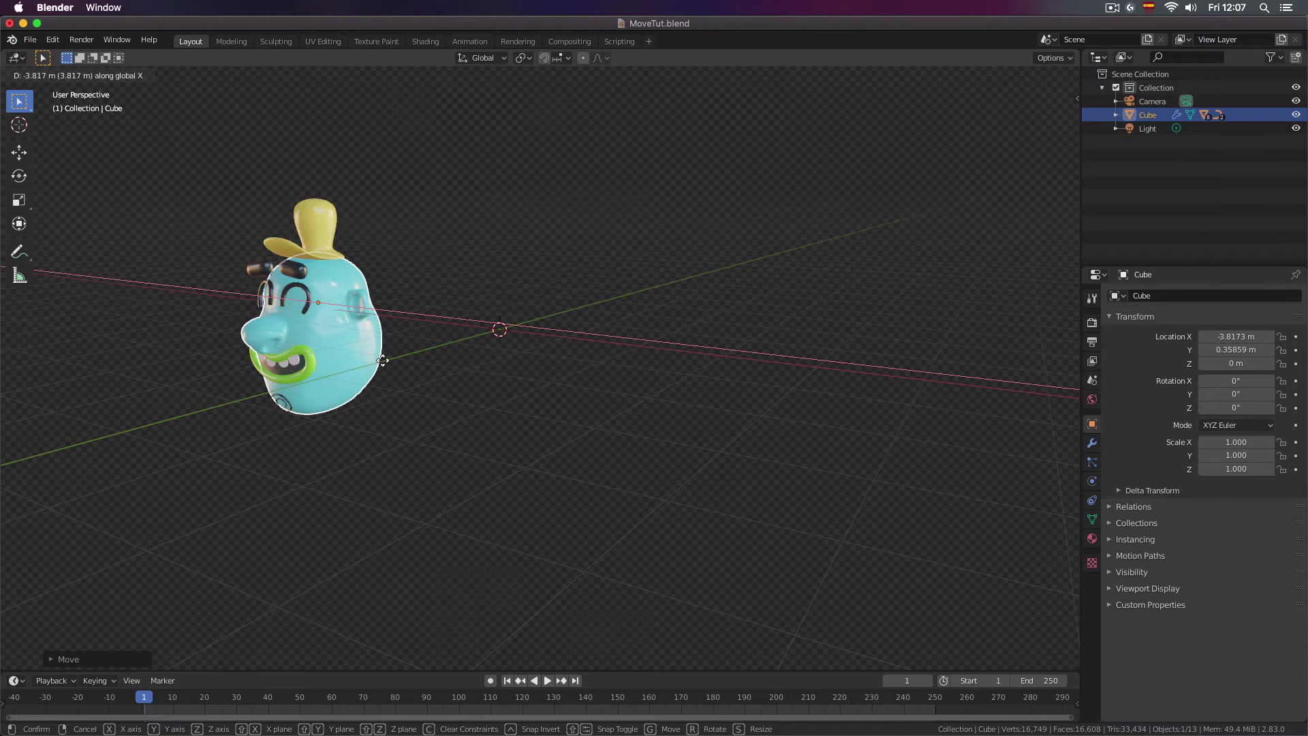
pyautogui.click(532, 424)
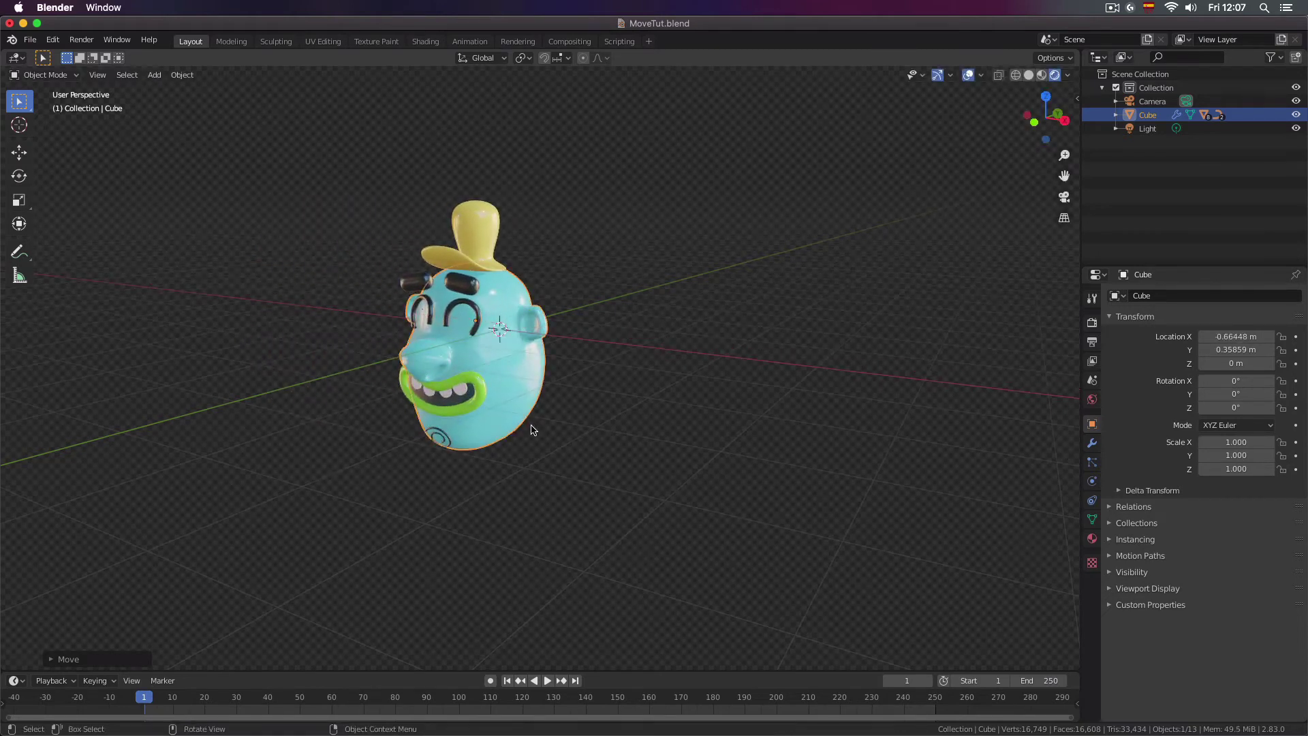
pyautogui.press('g')
pyautogui.press('z')
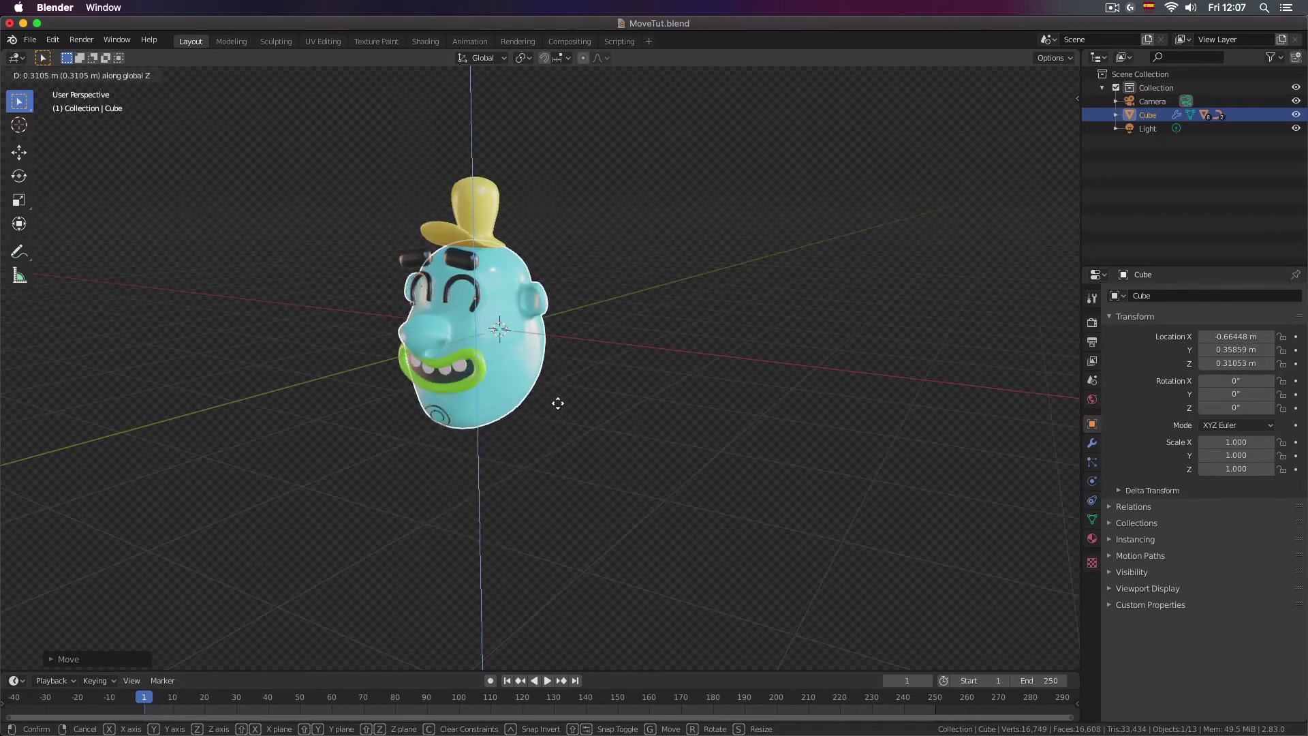
# - Raise the head with Z-constrained moves to Z 0.35963 m
pyautogui.click(558, 403)
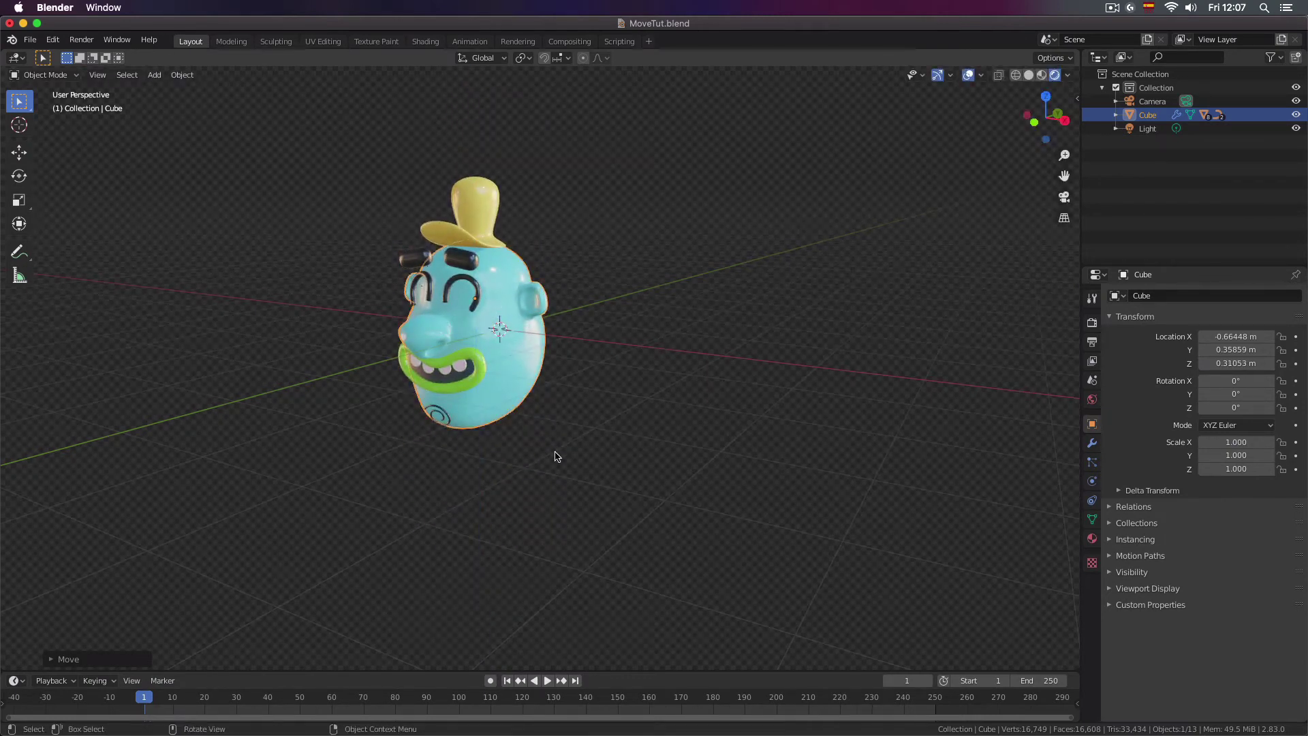
pyautogui.press('g')
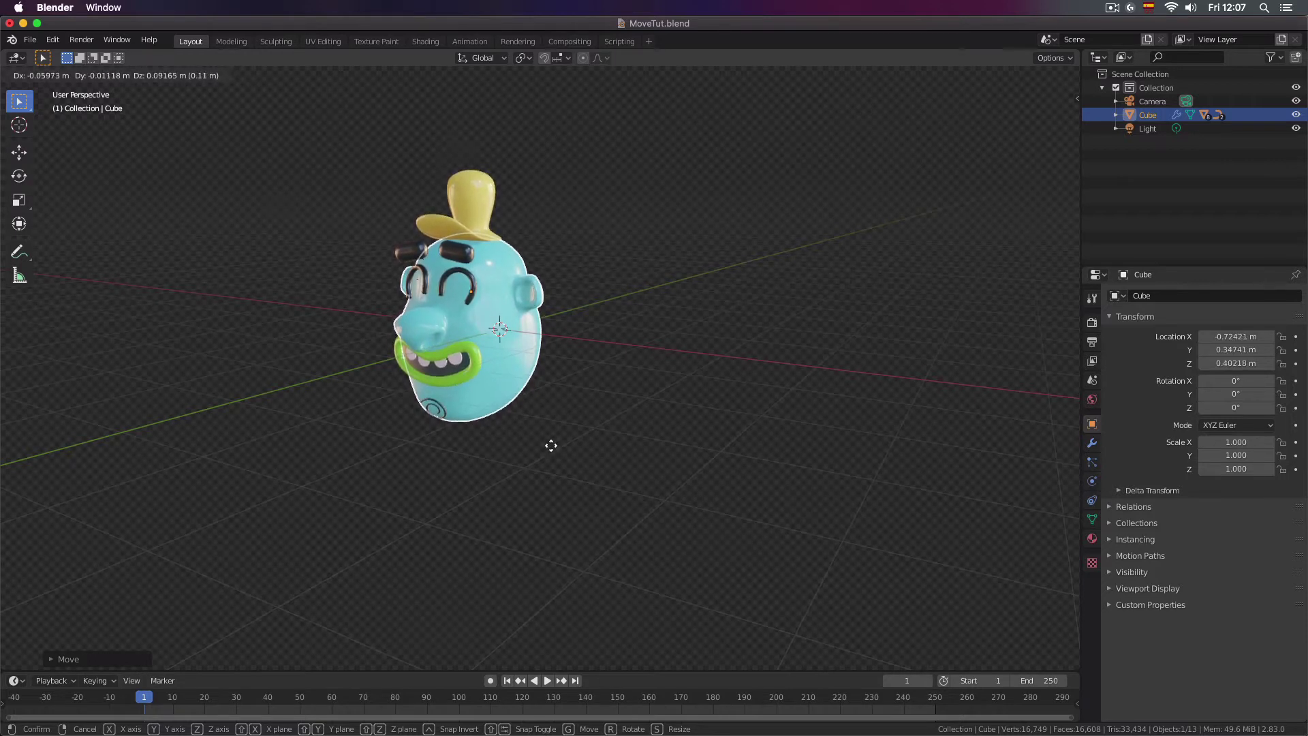
pyautogui.press('z')
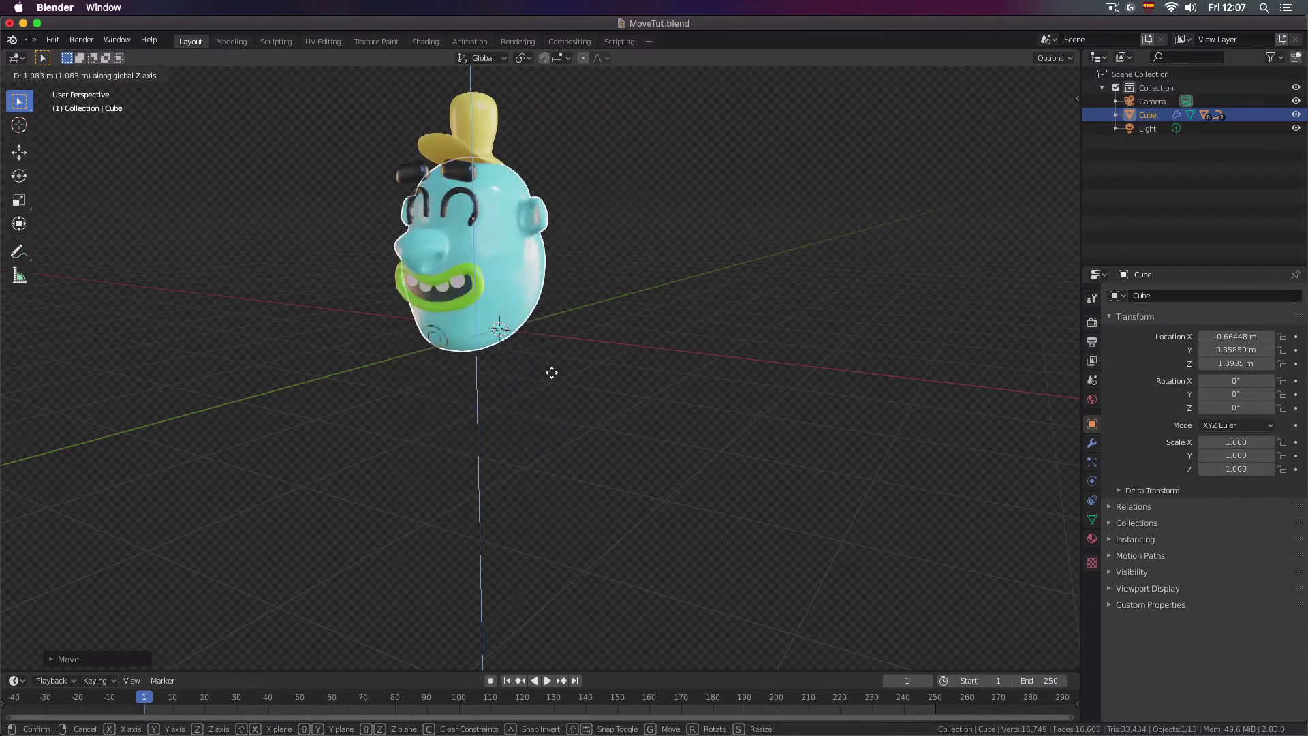
pyautogui.click(545, 449)
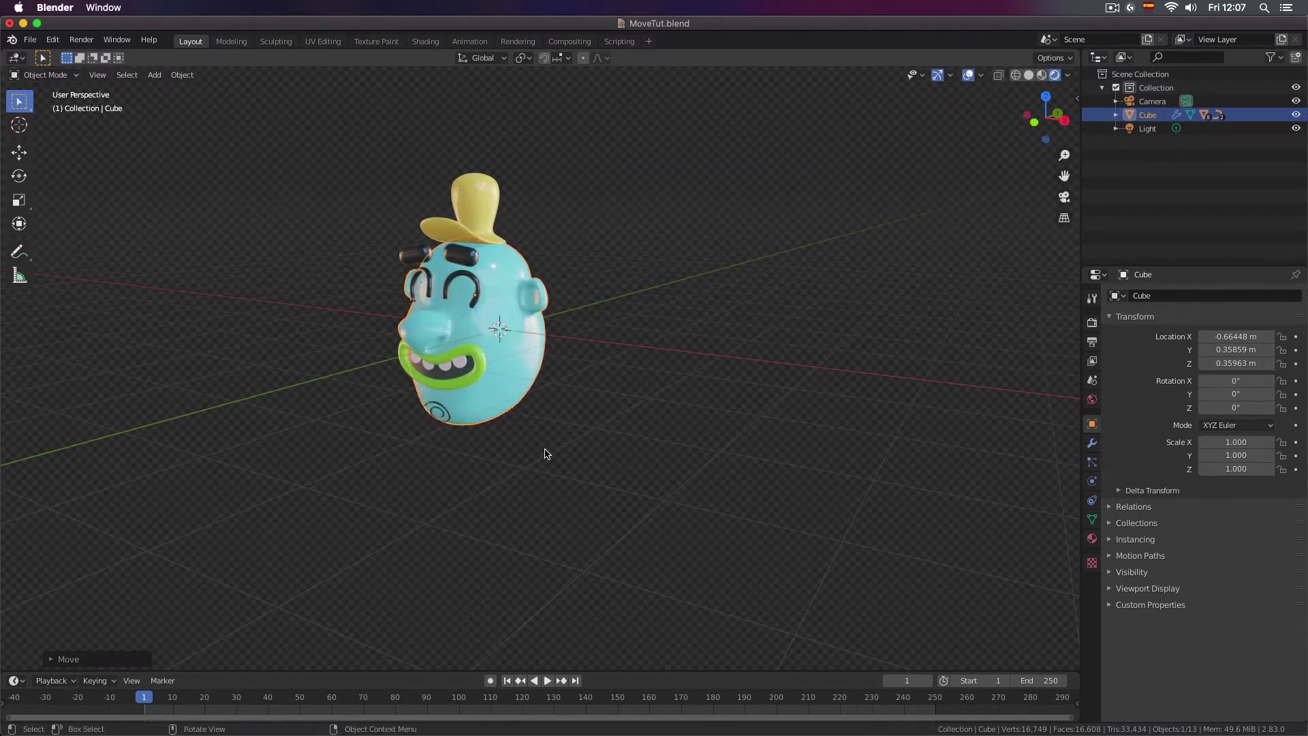
# - In front view, move the head along X to -1.1453 m, then orbit back to perspective
pyautogui.press('1')
pyautogui.press('g')
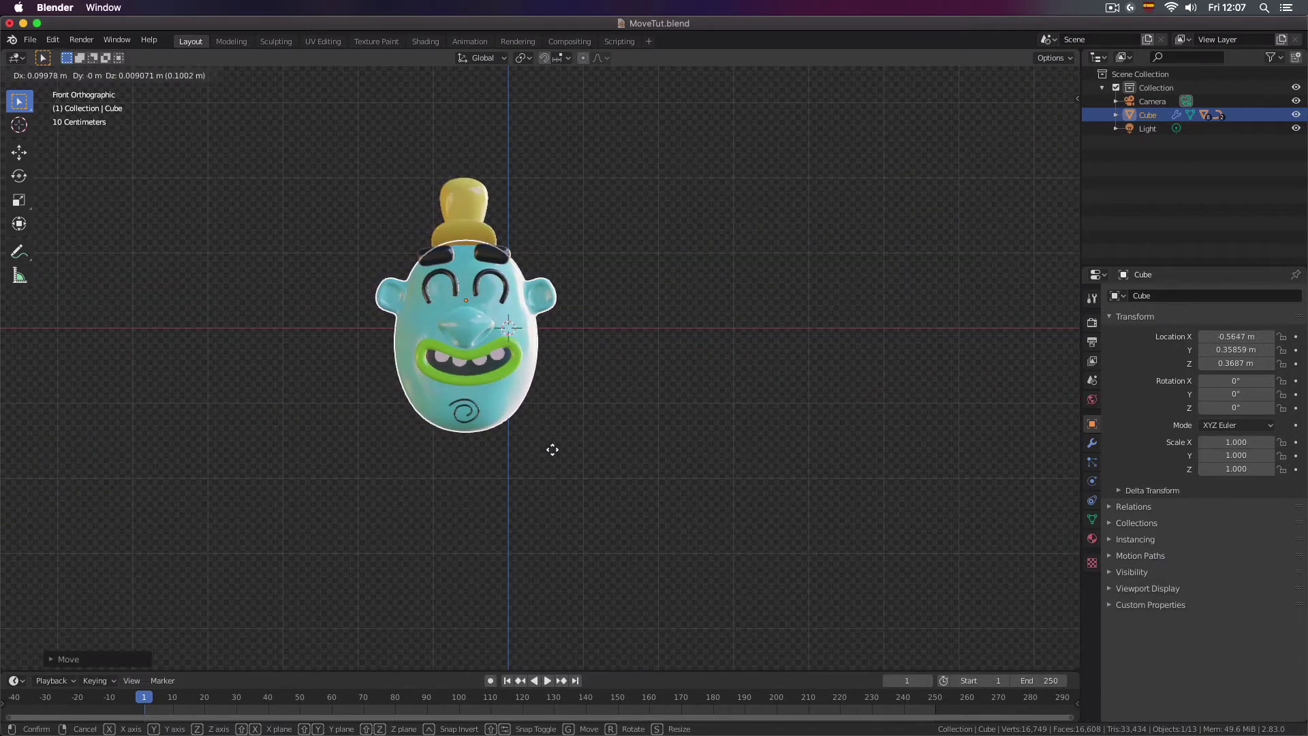
pyautogui.press('x')
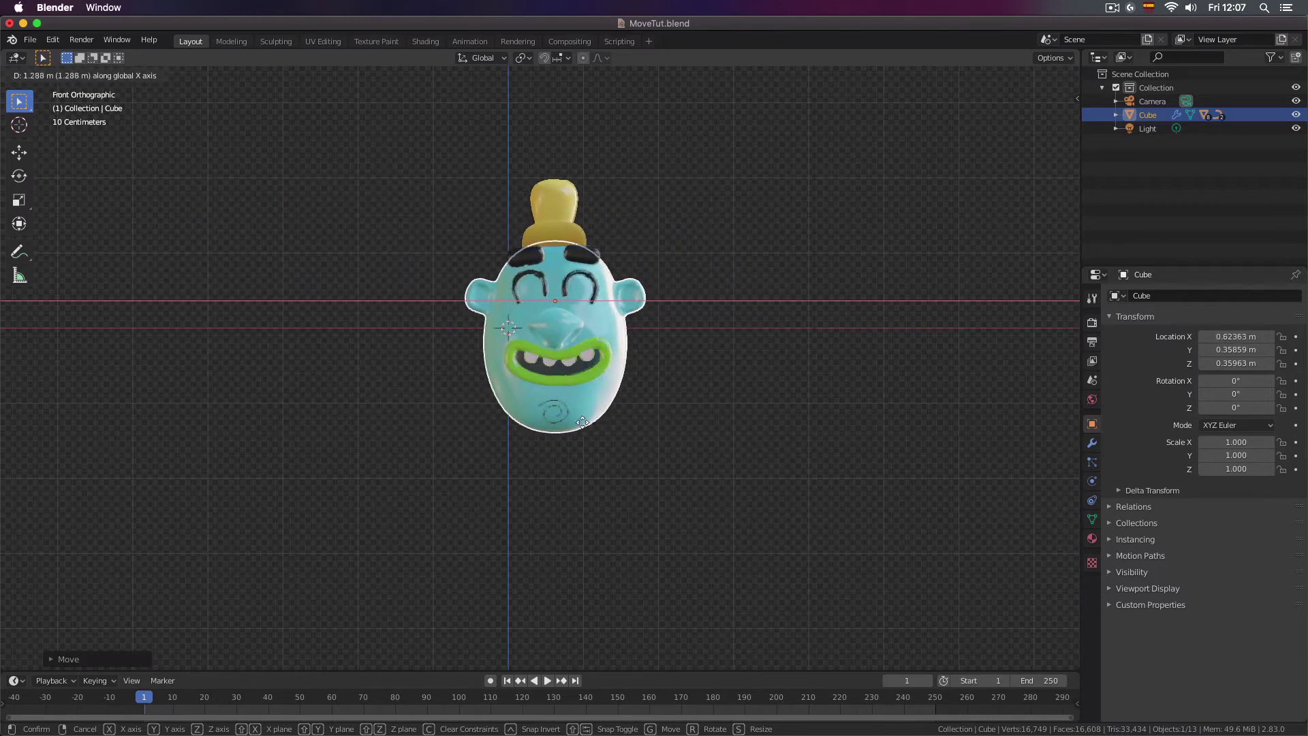
pyautogui.click(510, 411)
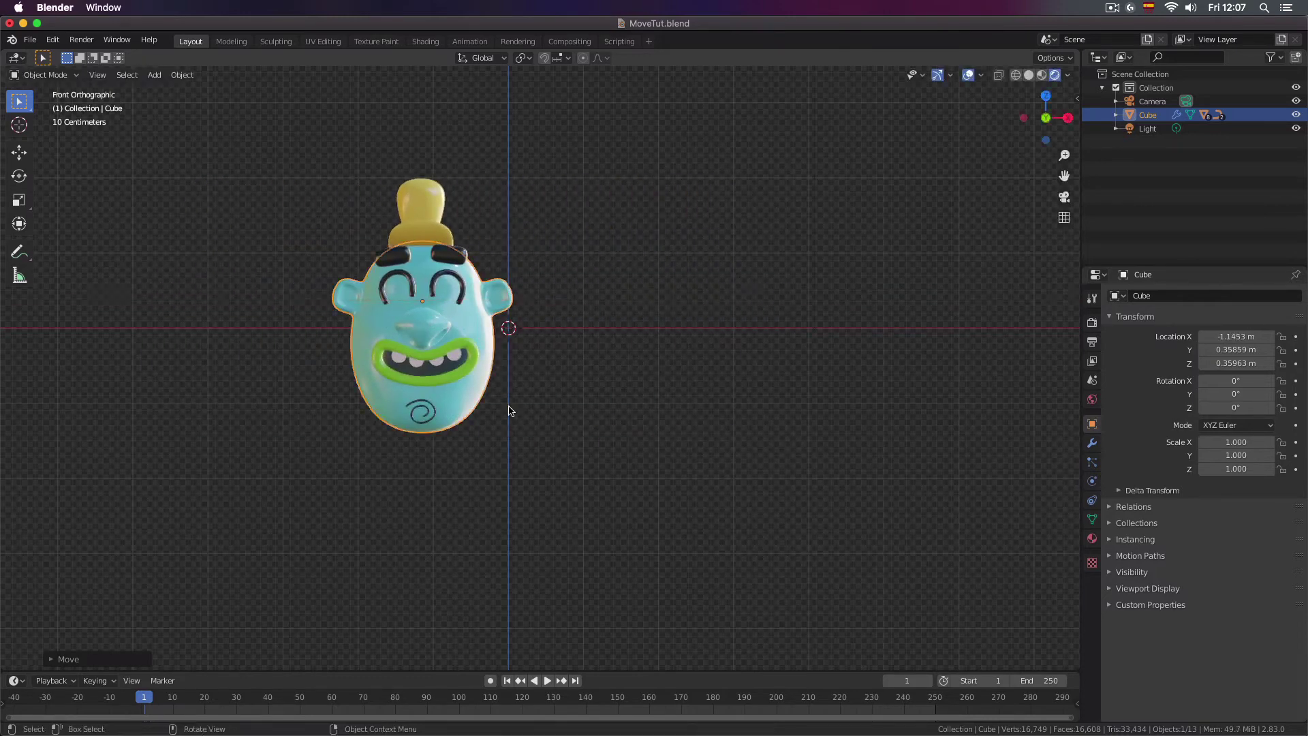
pyautogui.moveTo(613, 403); pyautogui.dragTo(560, 424, button='middle')
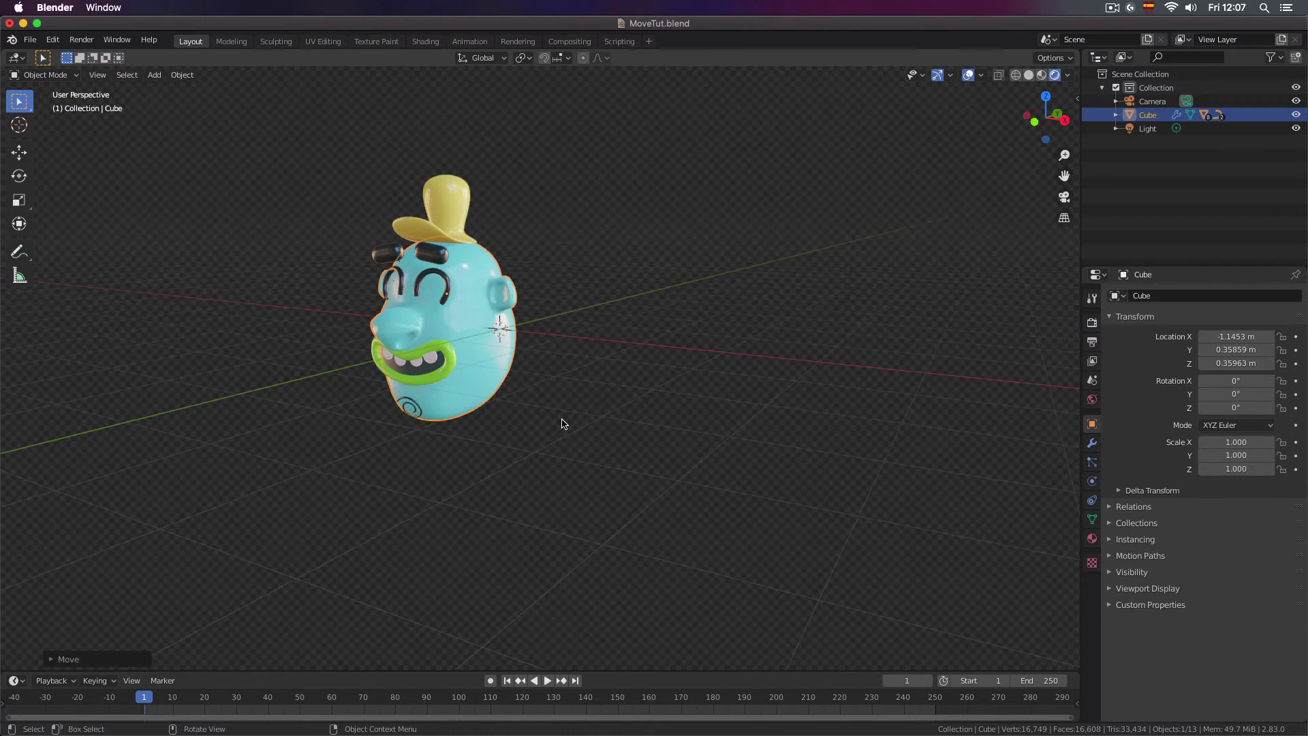
# - Reset the head's location to 0 m with Alt+G and show the N sidebar's Item transform values
pyautogui.press('alt')
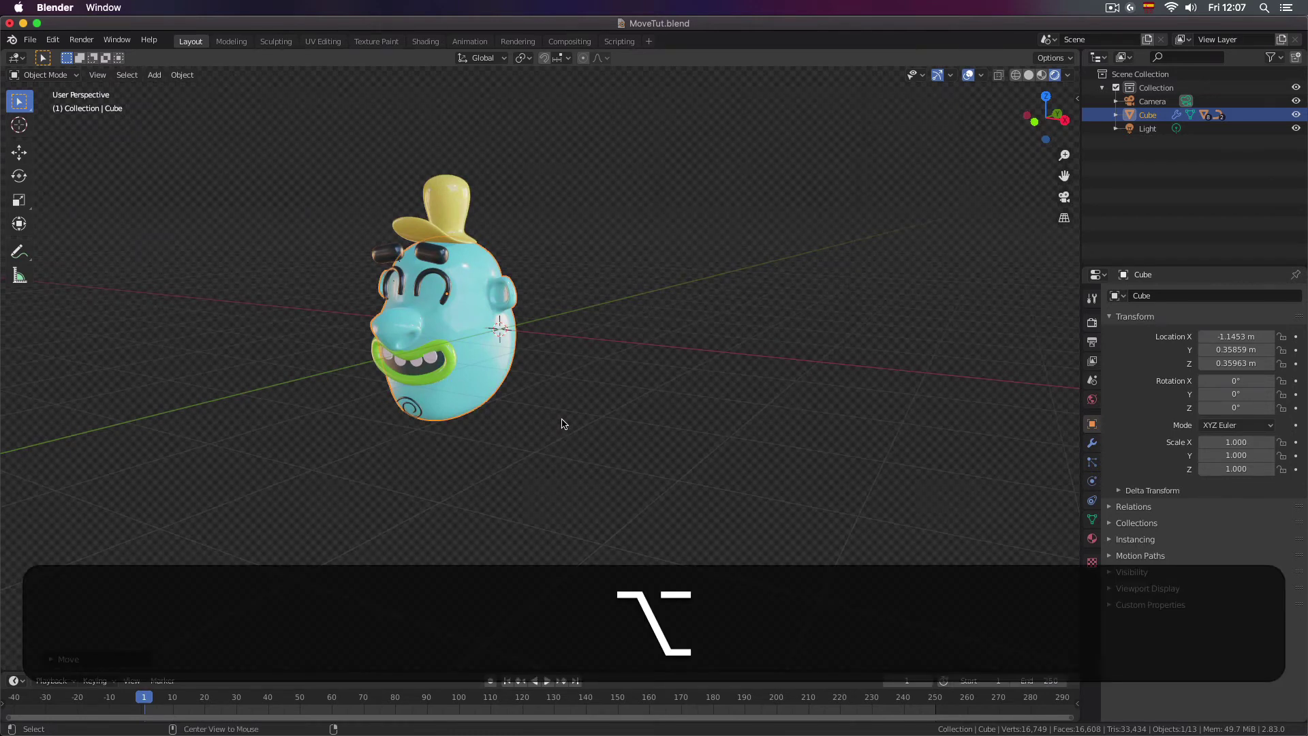
pyautogui.hotkey('alt', 'g')
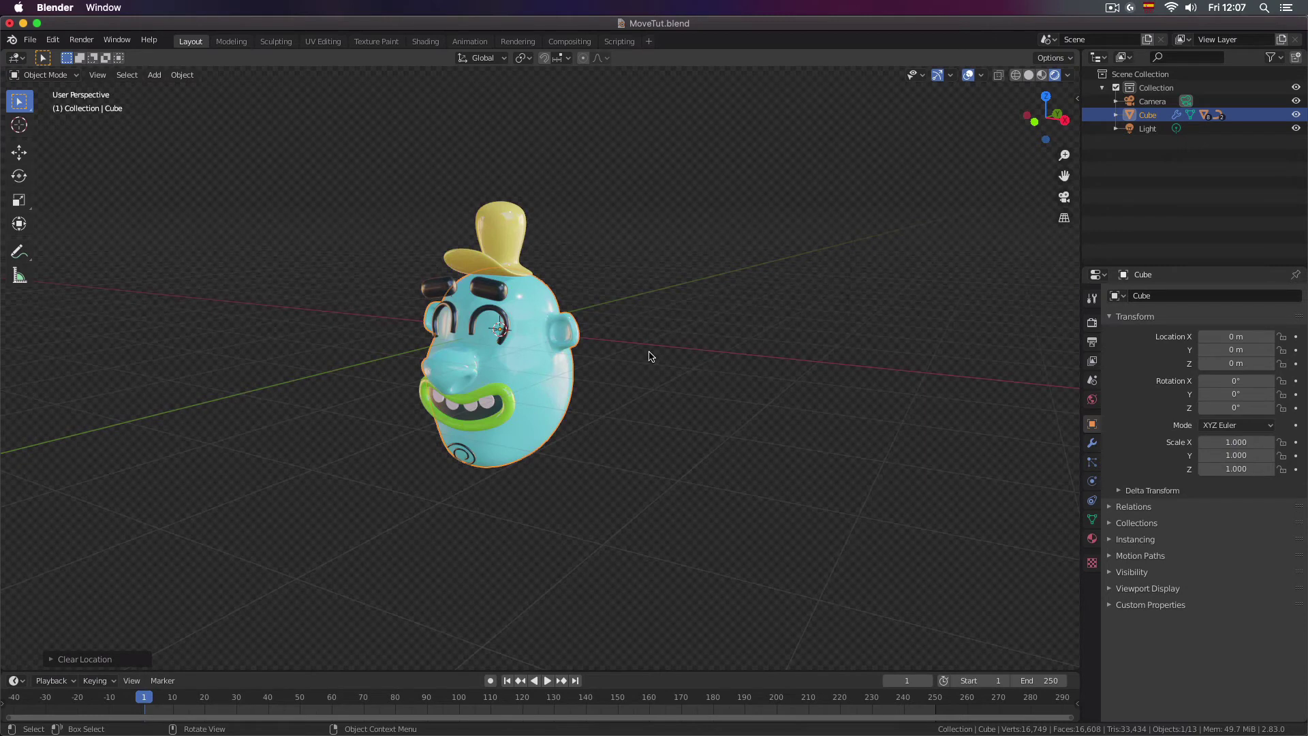
pyautogui.press('n')
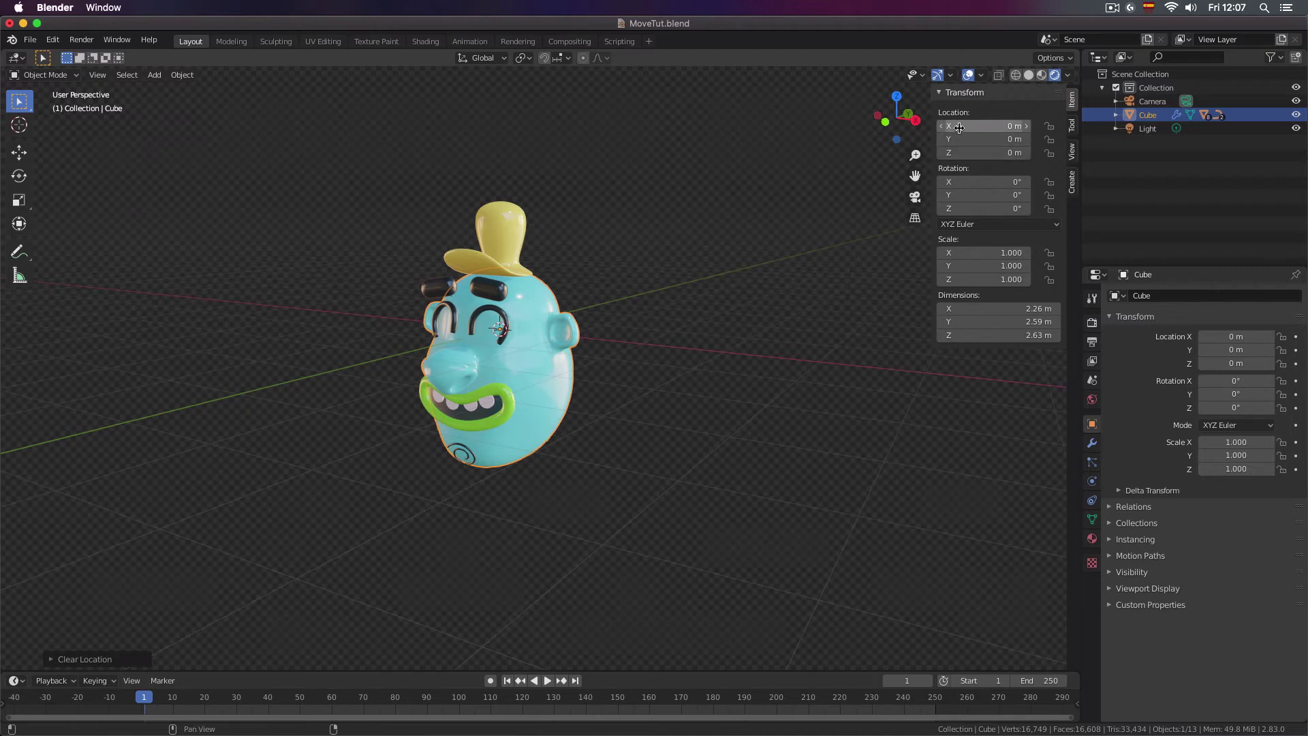
pyautogui.moveTo(961, 126)
pyautogui.mouseDown()
pyautogui.moveTo(995, 125)
pyautogui.moveTo(942, 125)
pyautogui.moveTo(968, 125)
pyautogui.moveTo(971, 139)
pyautogui.moveTo(950, 139)
pyautogui.moveTo(966, 139)
pyautogui.mouseUp()
pyautogui.click(985, 139)
pyautogui.write('1.01')
pyautogui.press('Return')
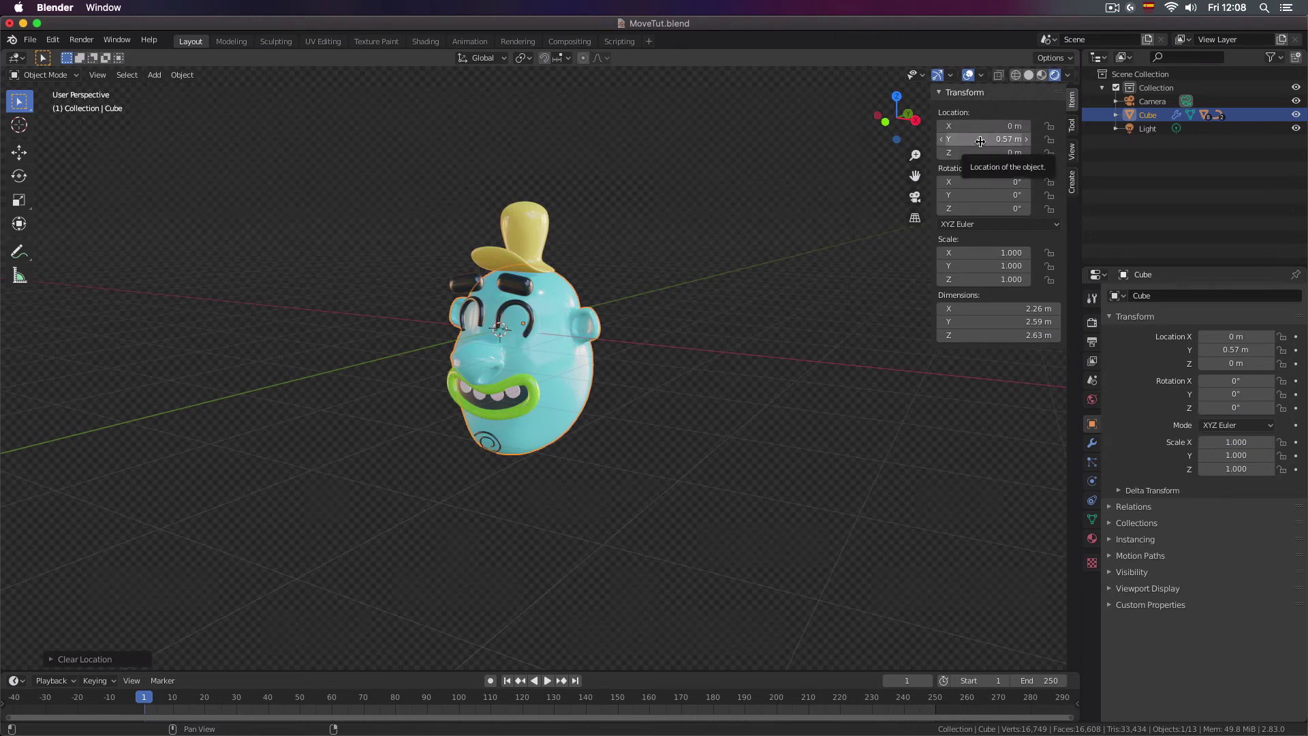
pyautogui.press('BackSpace')
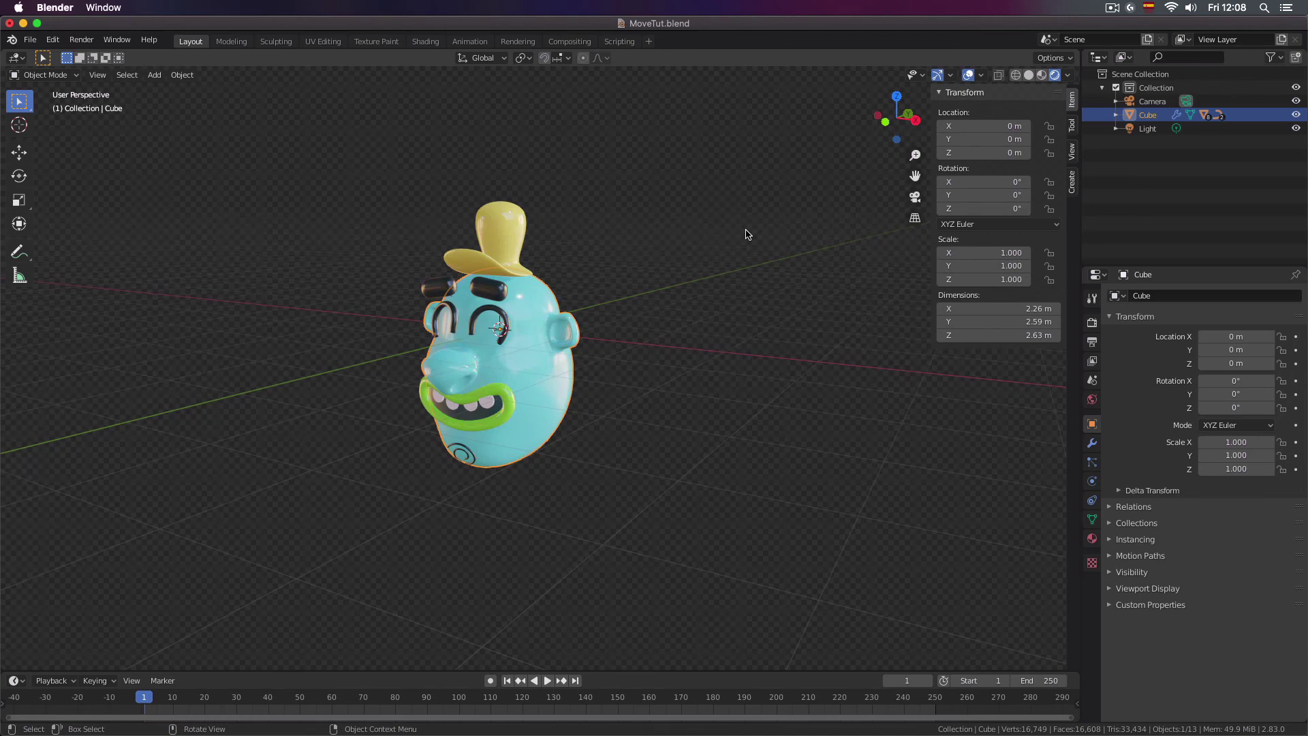
pyautogui.scroll(4, 666, 315)
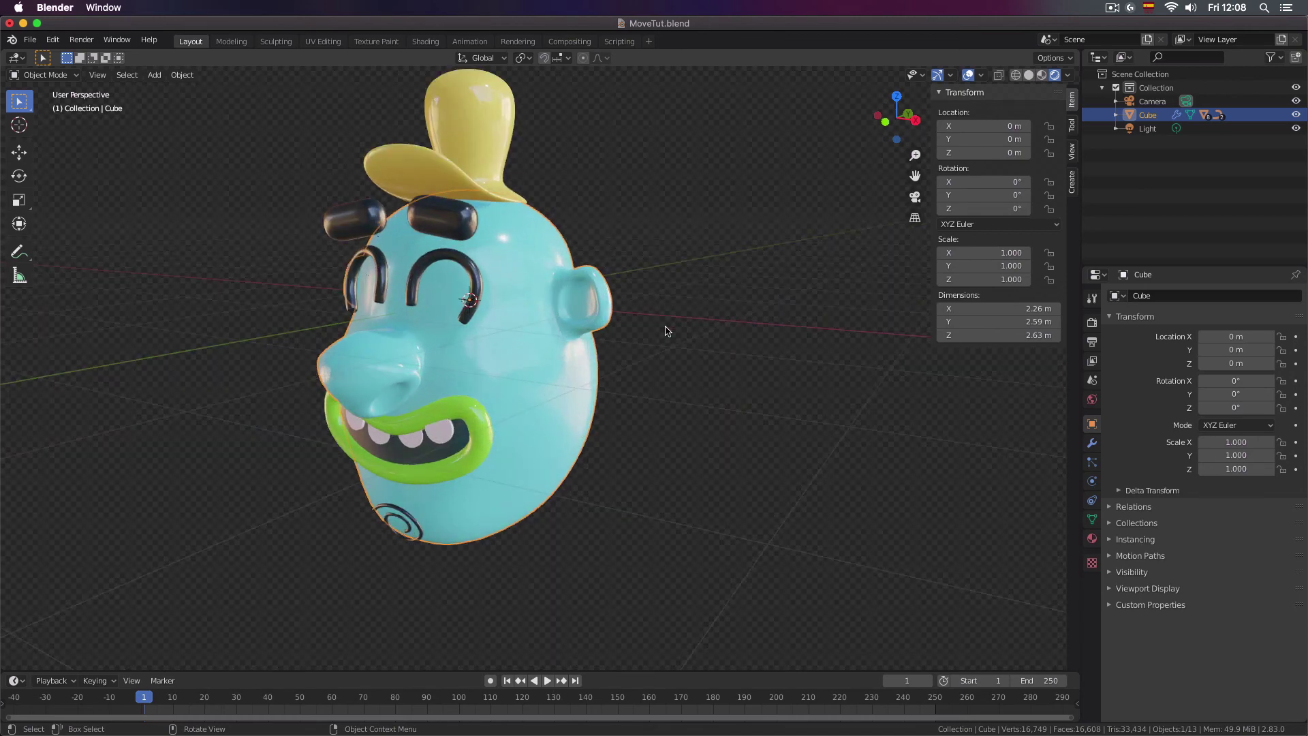
pyautogui.keyDown('shift'); pyautogui.scroll(3, 667, 332); pyautogui.keyUp('shift')
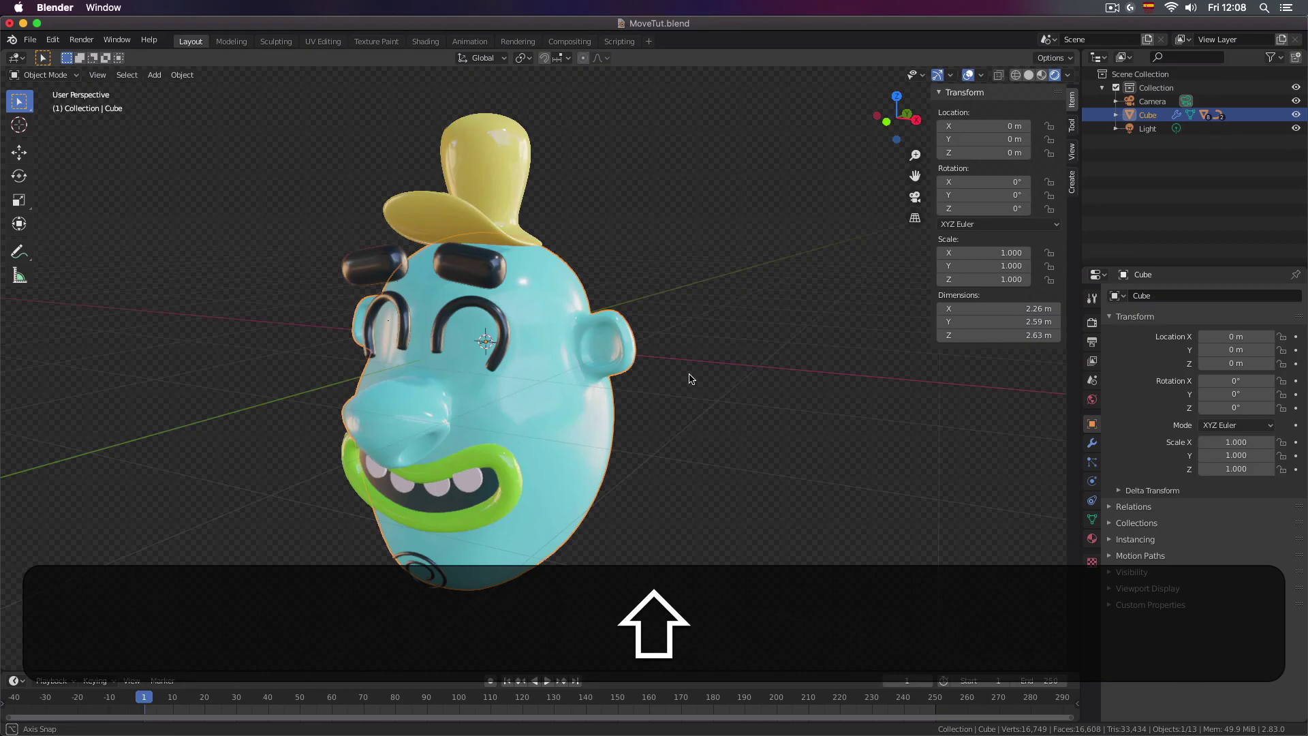